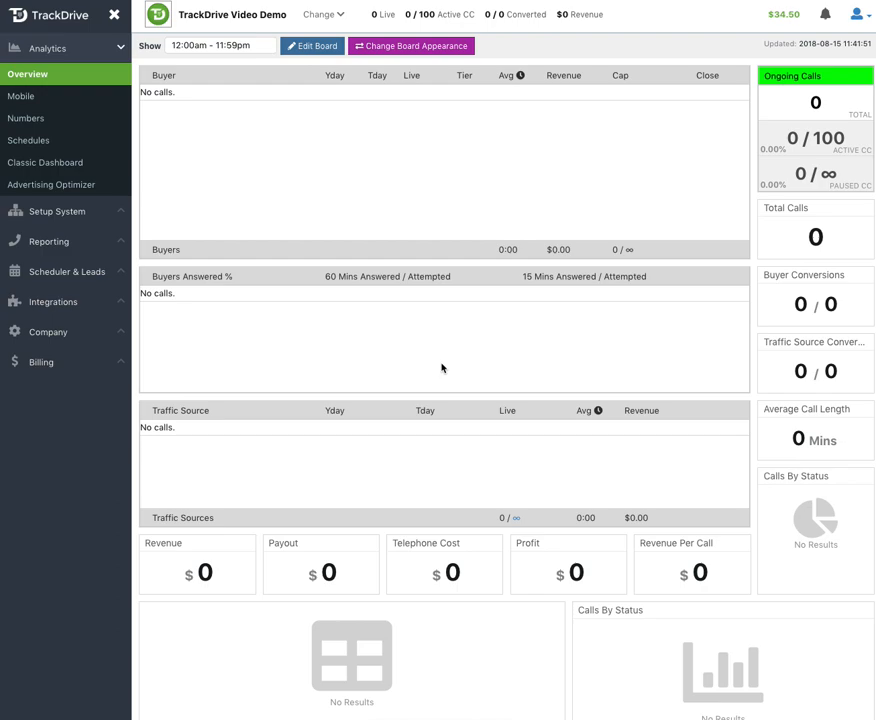
Step: Start a new lead schedule named Student Loan Consolidation Schedule and assign it the SLC - Student Loan Consolidation offer
left_click(47, 277)
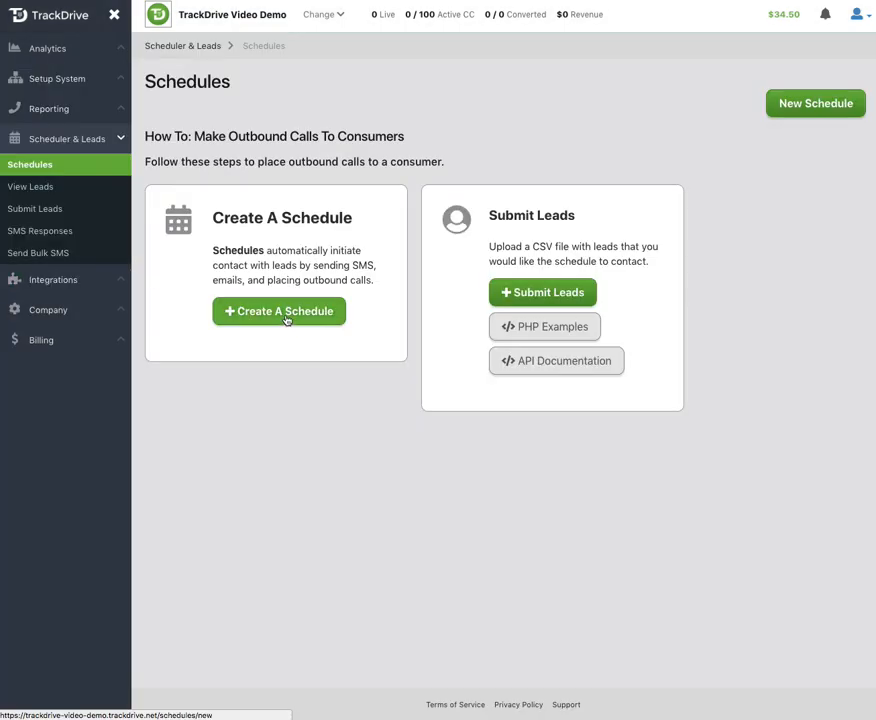
left_click(286, 319)
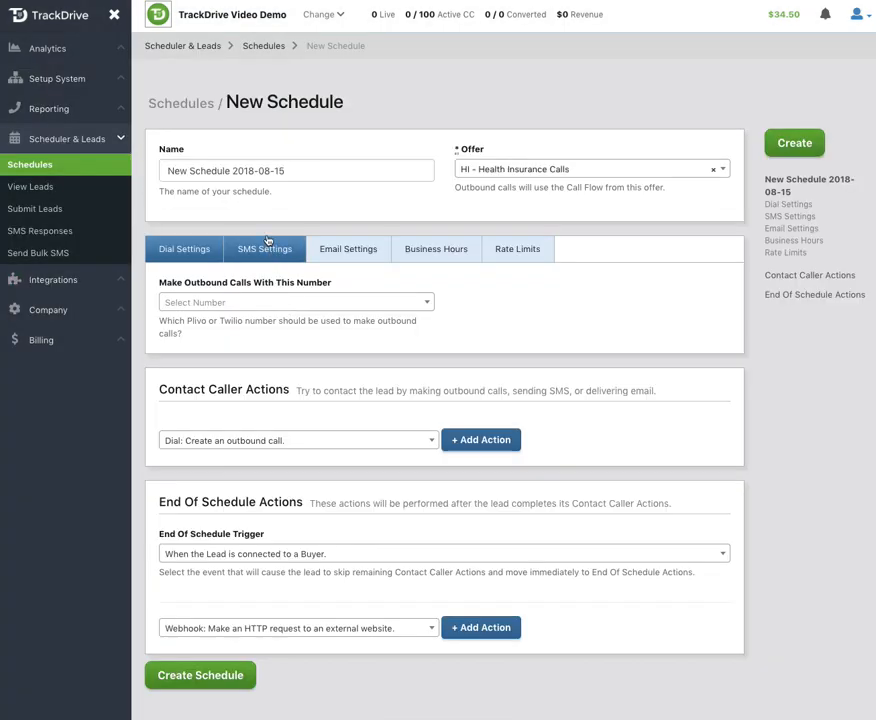
triple_click(259, 174)
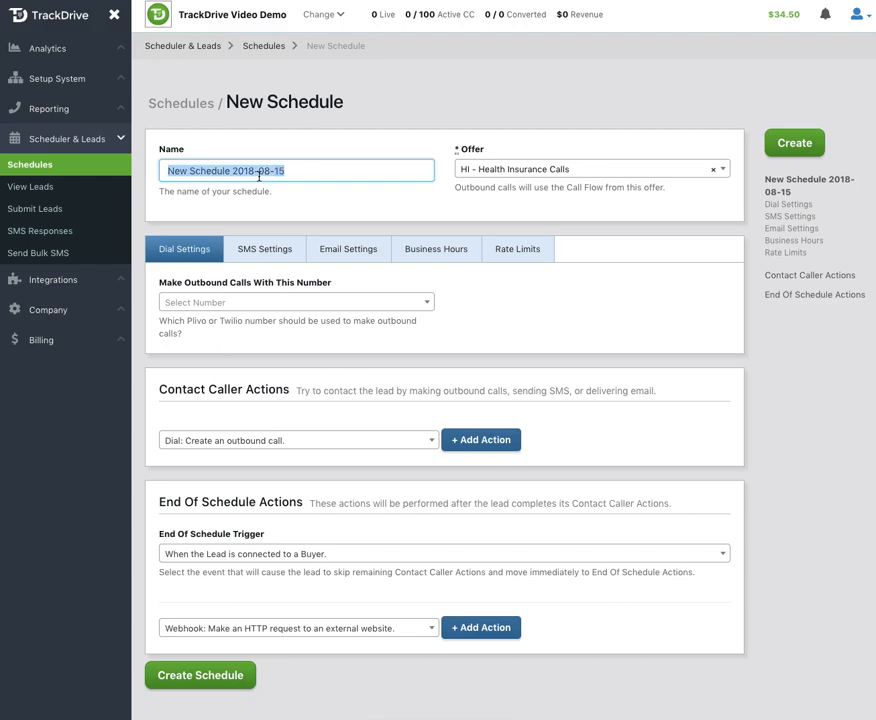
type("Student Loan Consolidation Schedule")
left_click(549, 170)
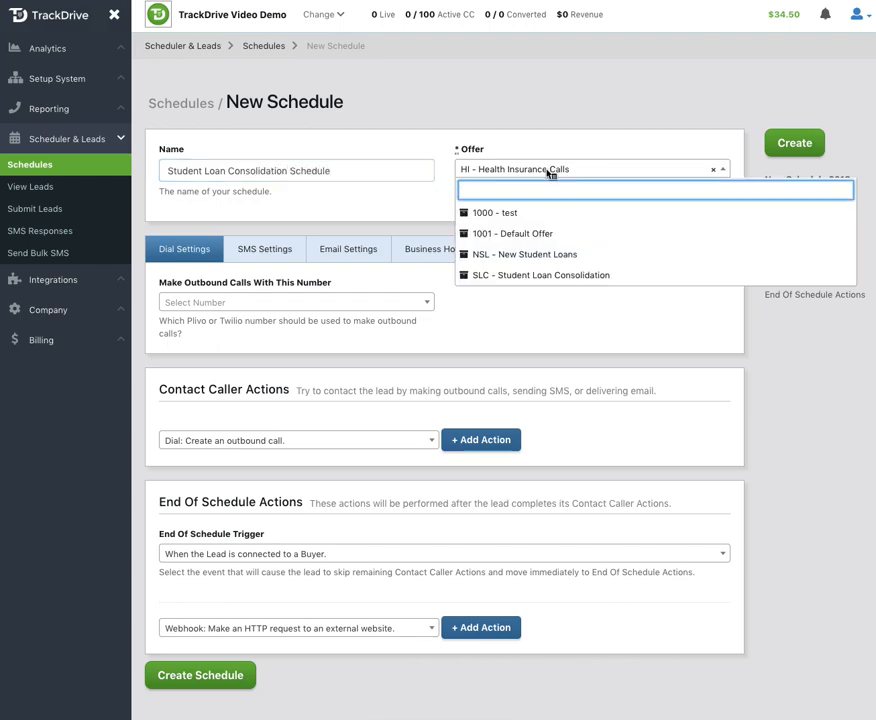
left_click(542, 280)
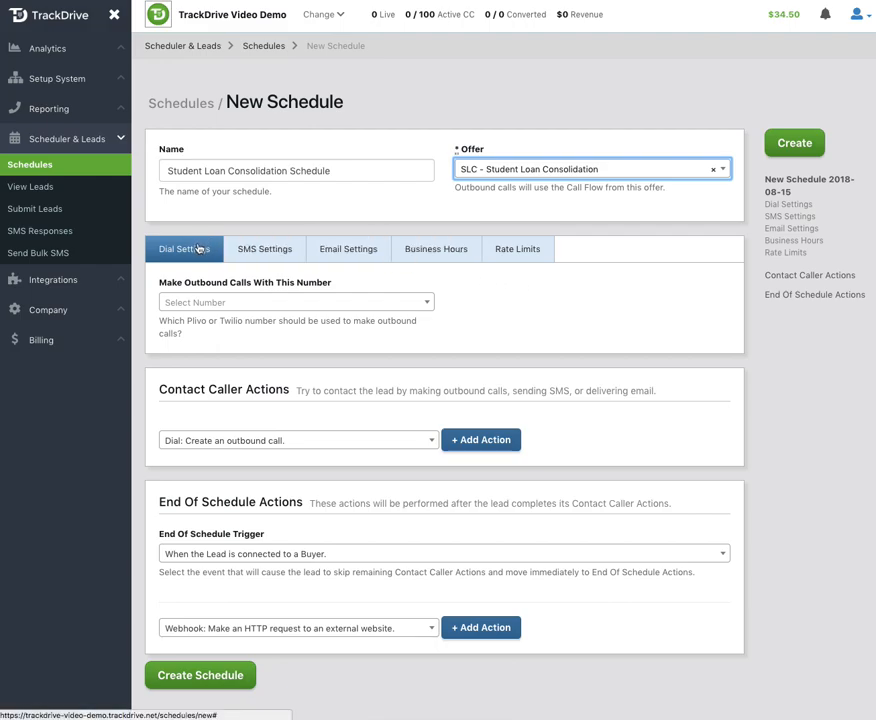
Step: Choose the second listed phone number for making the schedule's outbound calls
left_click(214, 305)
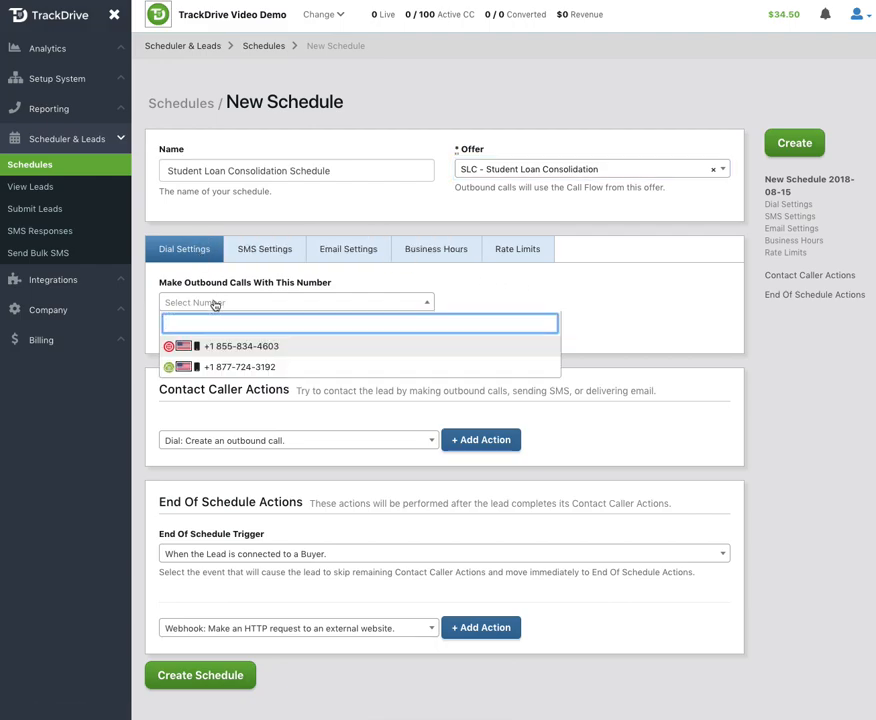
right_click(221, 367)
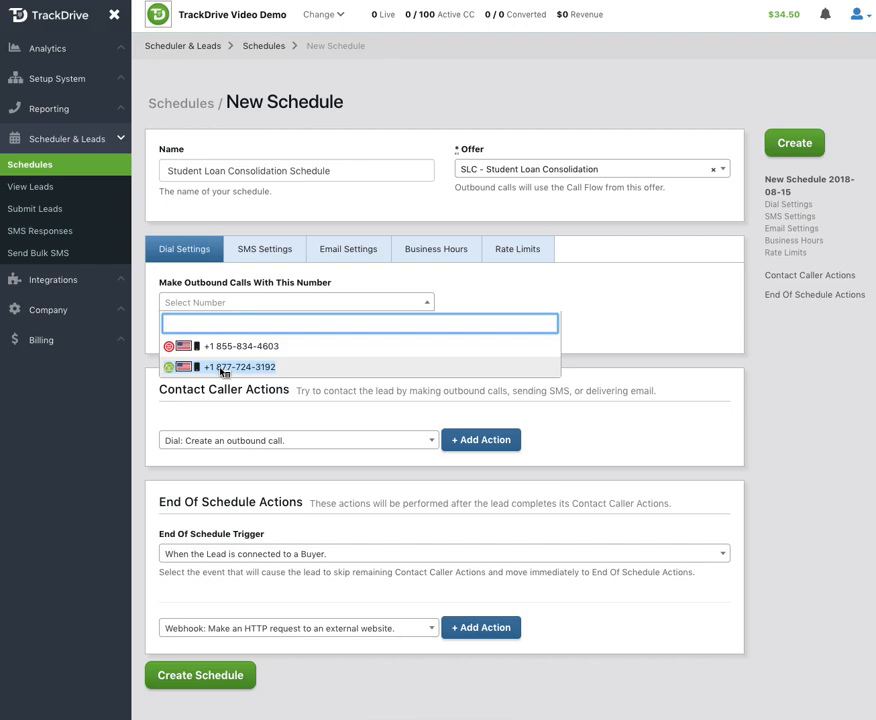
right_click(225, 348)
right_click(237, 368)
left_click(232, 368)
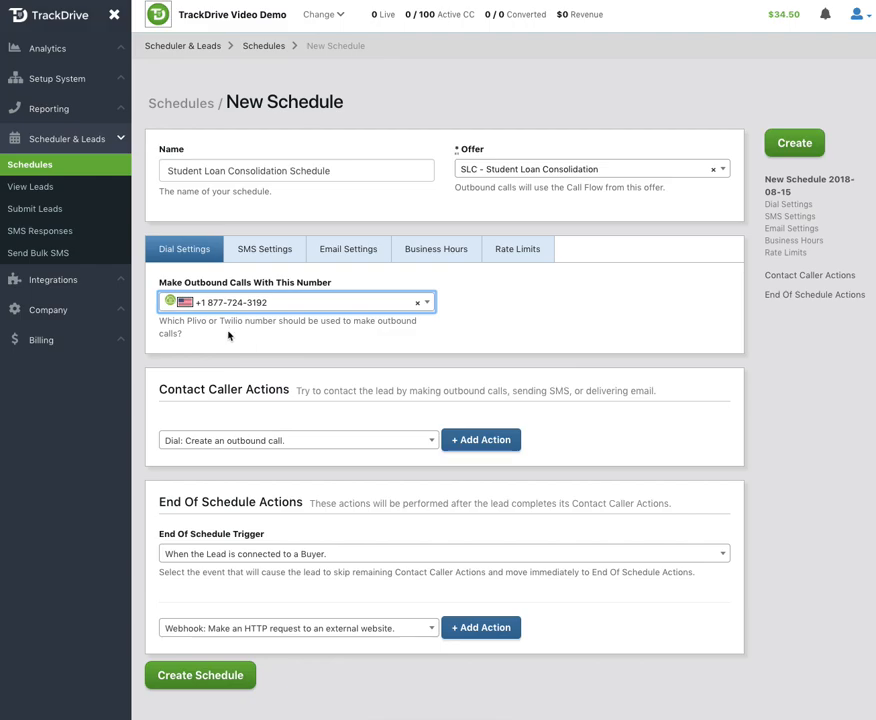
Step: Turn off distributing SMS across many numbers and choose the first listed phone number for sending SMS
left_click(262, 255)
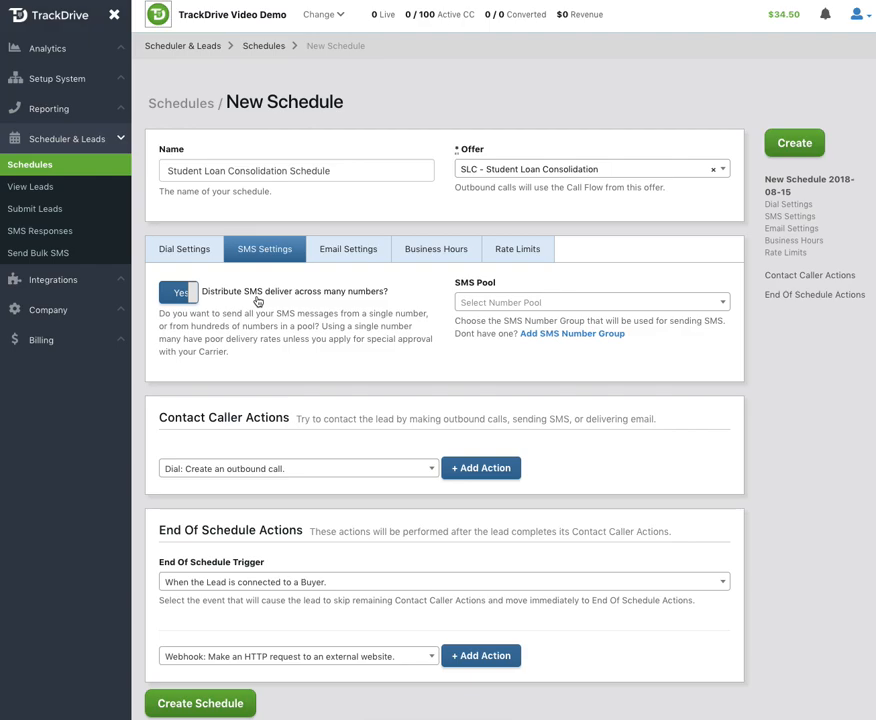
left_click(250, 294)
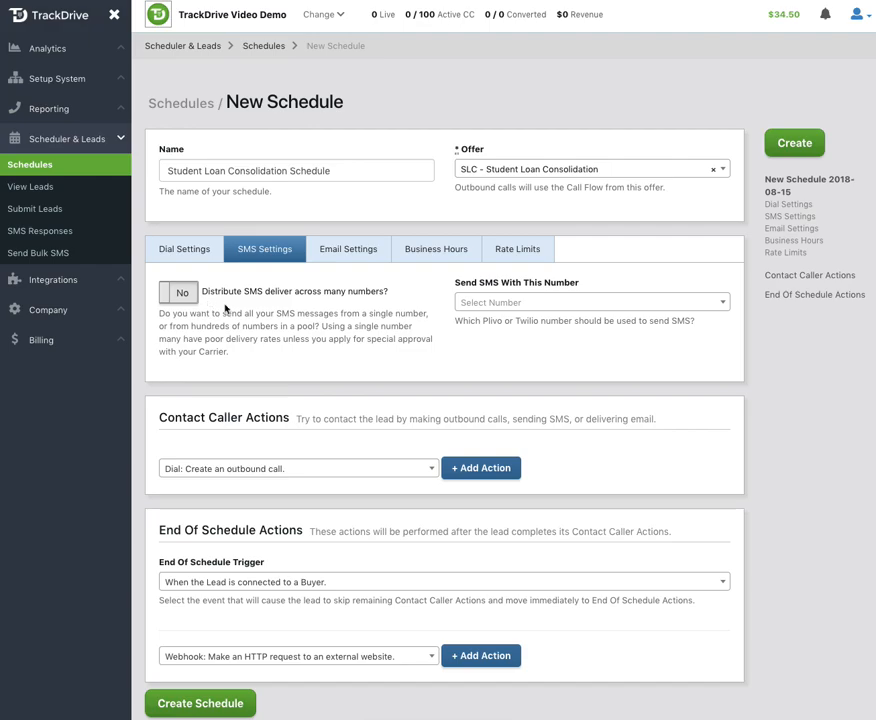
left_click(473, 302)
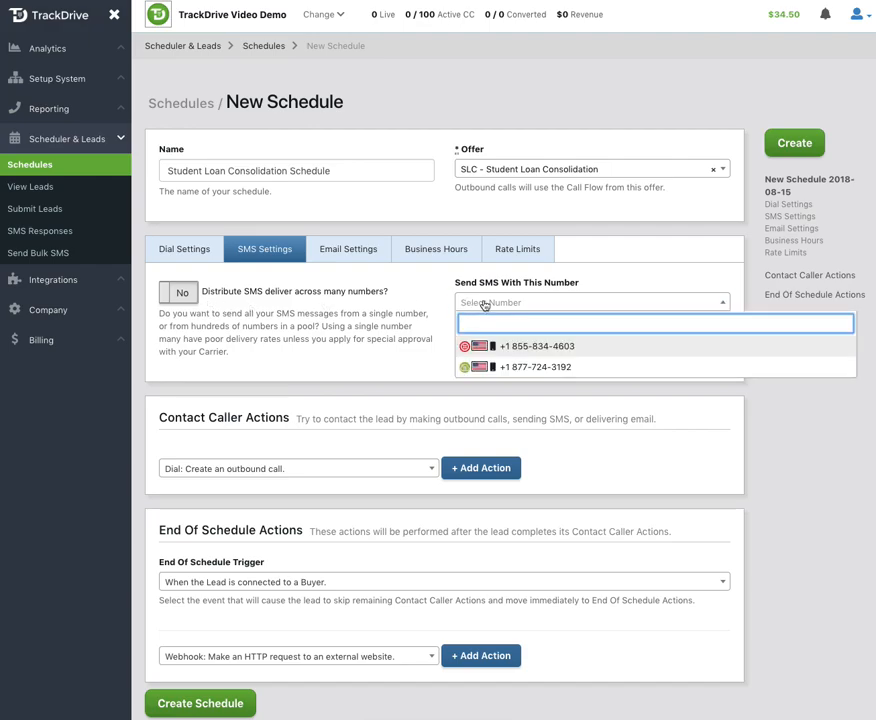
left_click(519, 350)
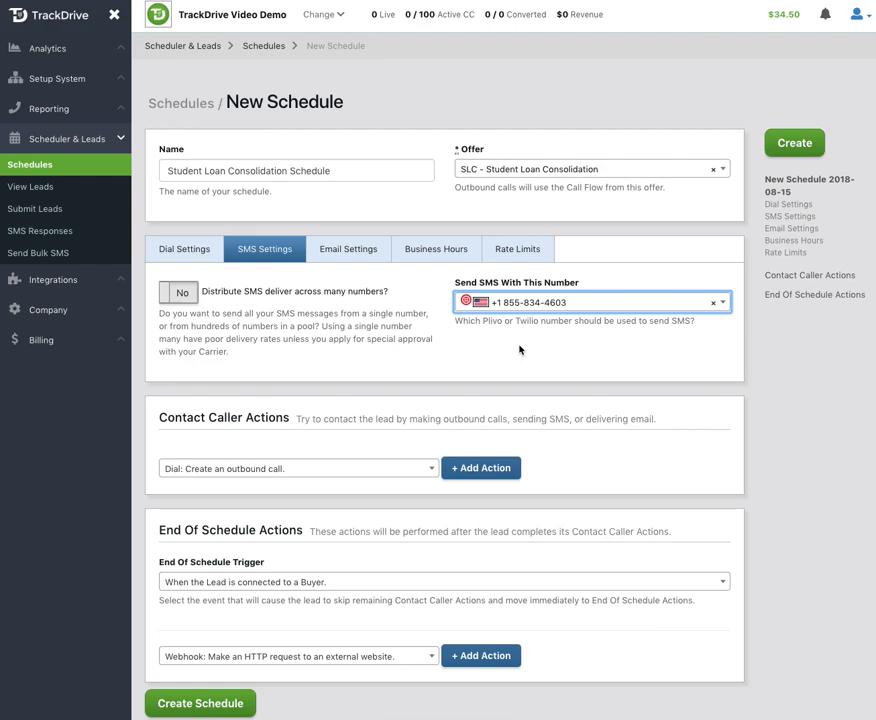
Step: Review the schedule's email settings, the business-hours timeframe options and the lead rate limits
left_click(352, 252)
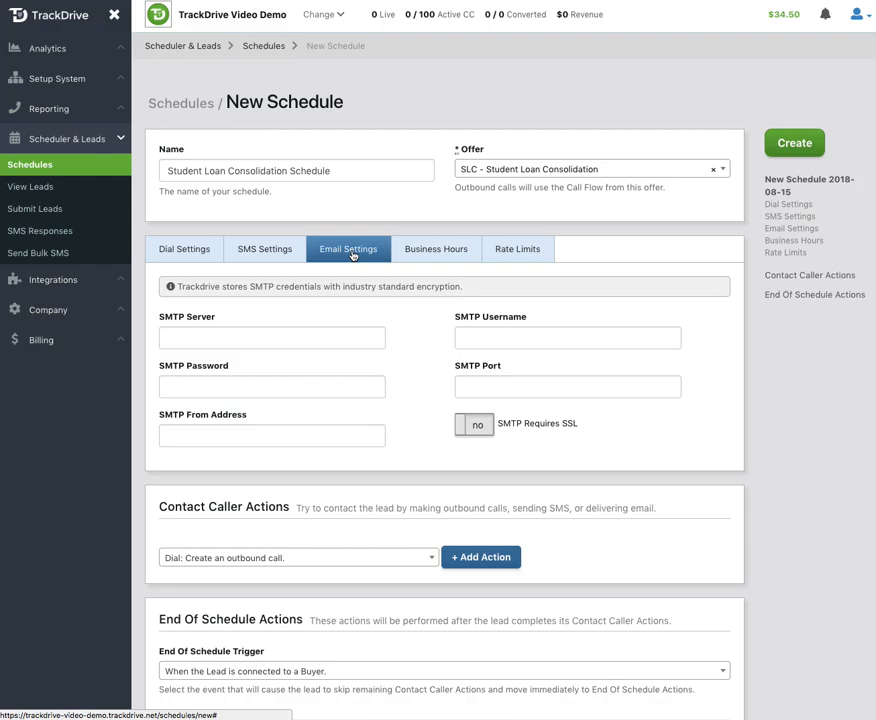
scroll(352, 255, "down", 3)
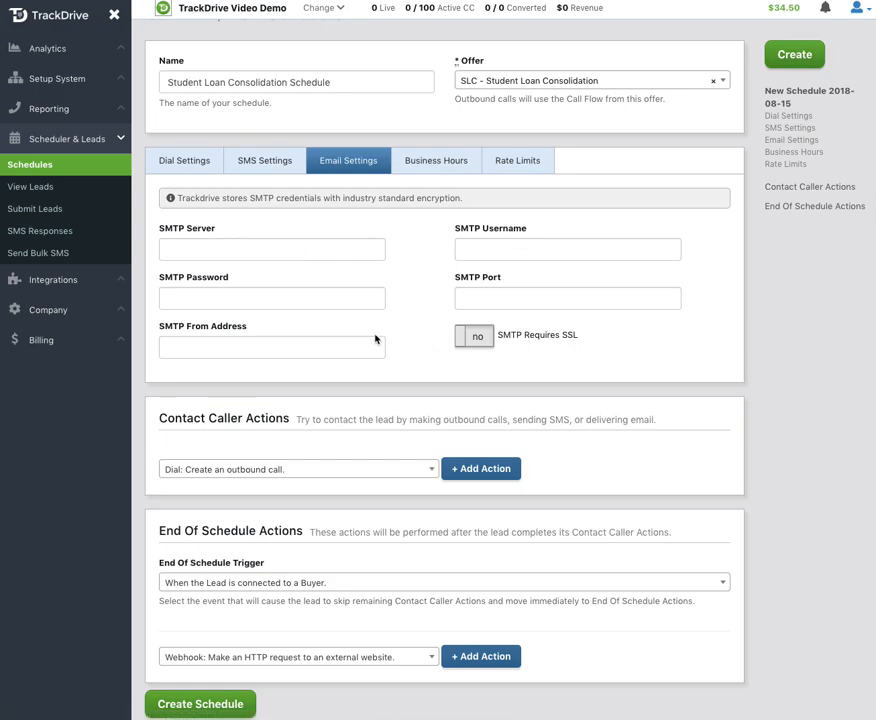
left_click(440, 164)
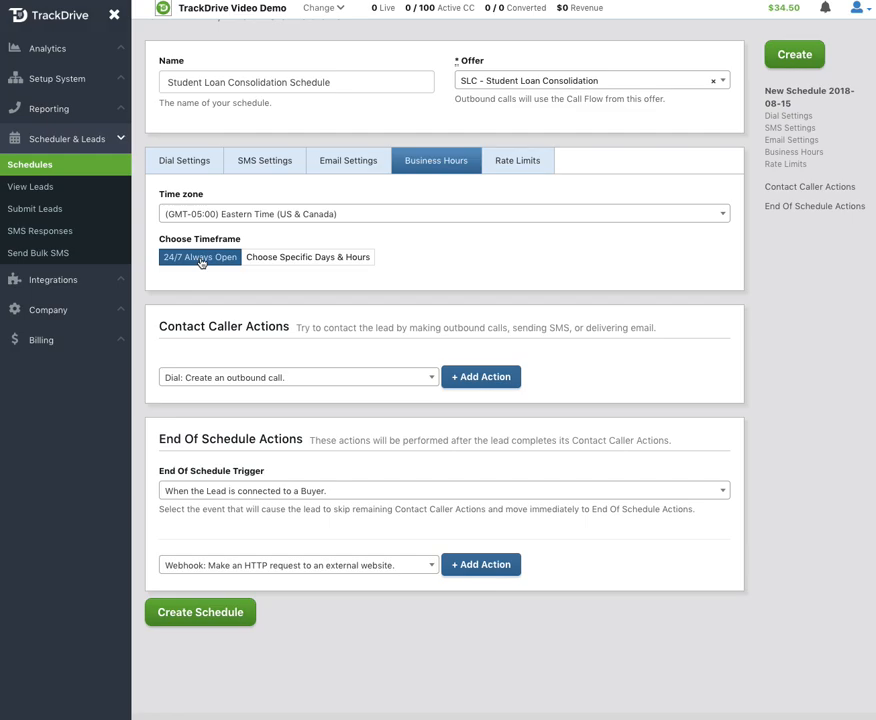
left_click(282, 262)
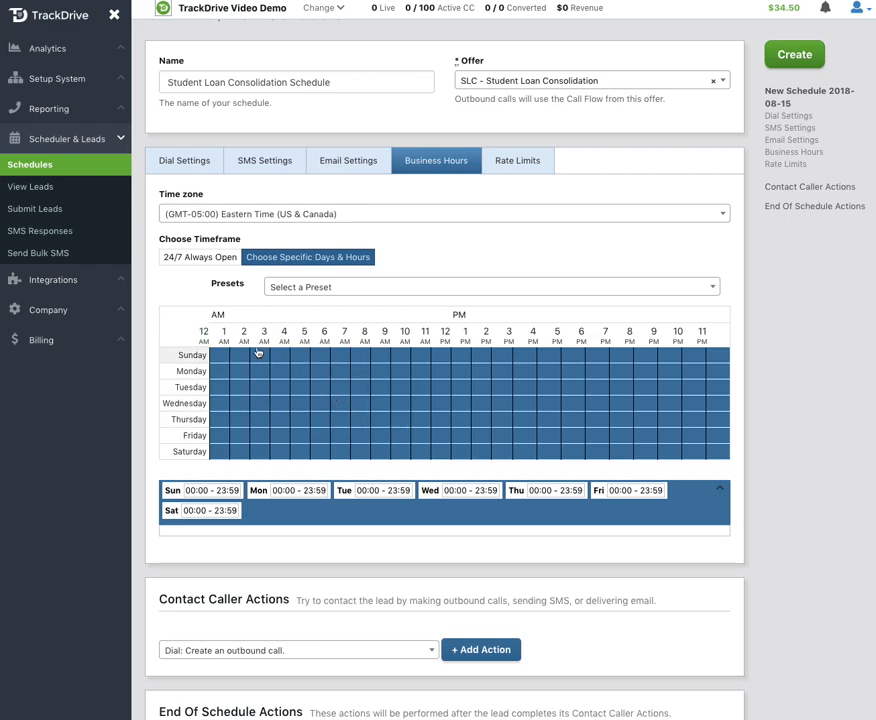
left_click(199, 260)
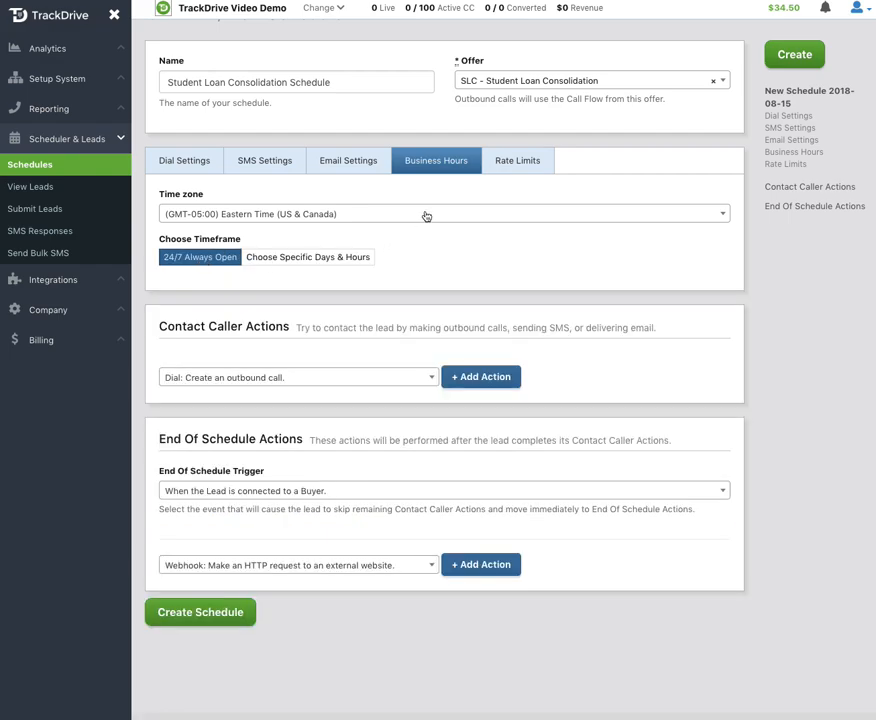
left_click(514, 167)
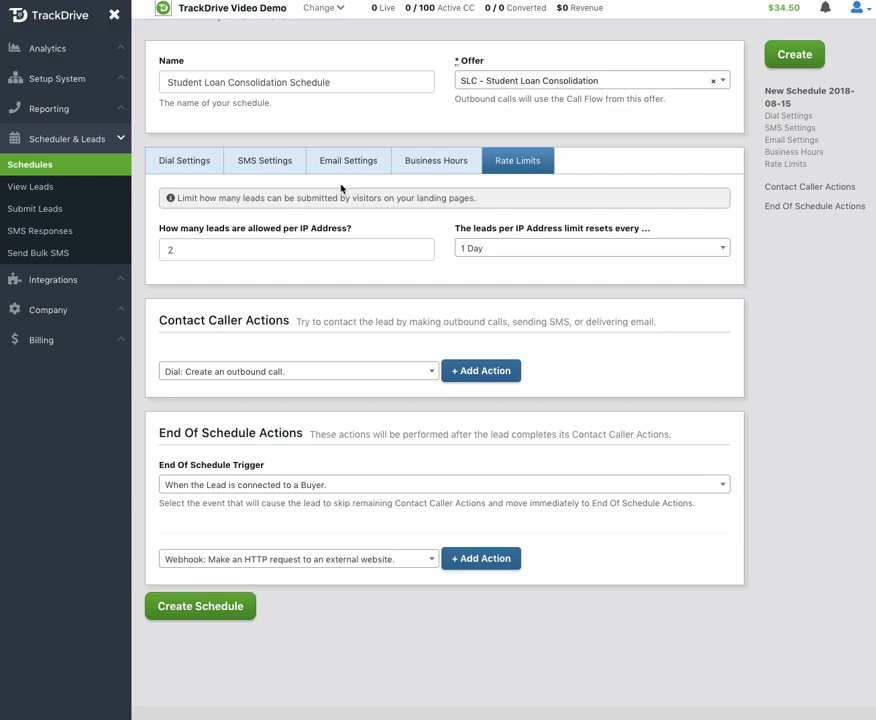
Step: Try the end-of-schedule trigger "When a Buyer is dialed during a call with the Lead", then restore "When the Lead is connected to a Buyer"
scroll(350, 190, "down", 1)
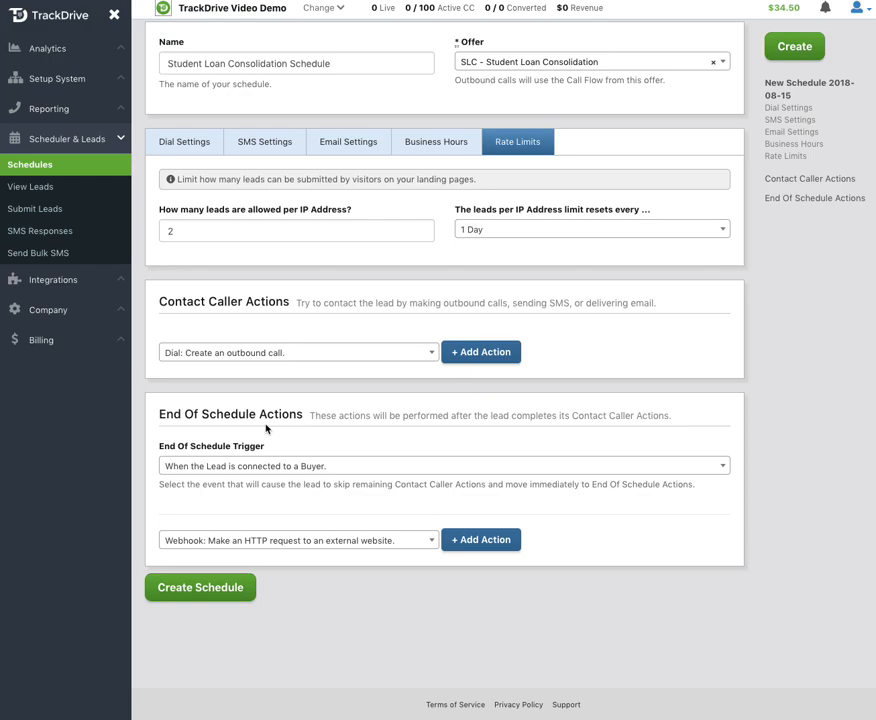
left_click(224, 467)
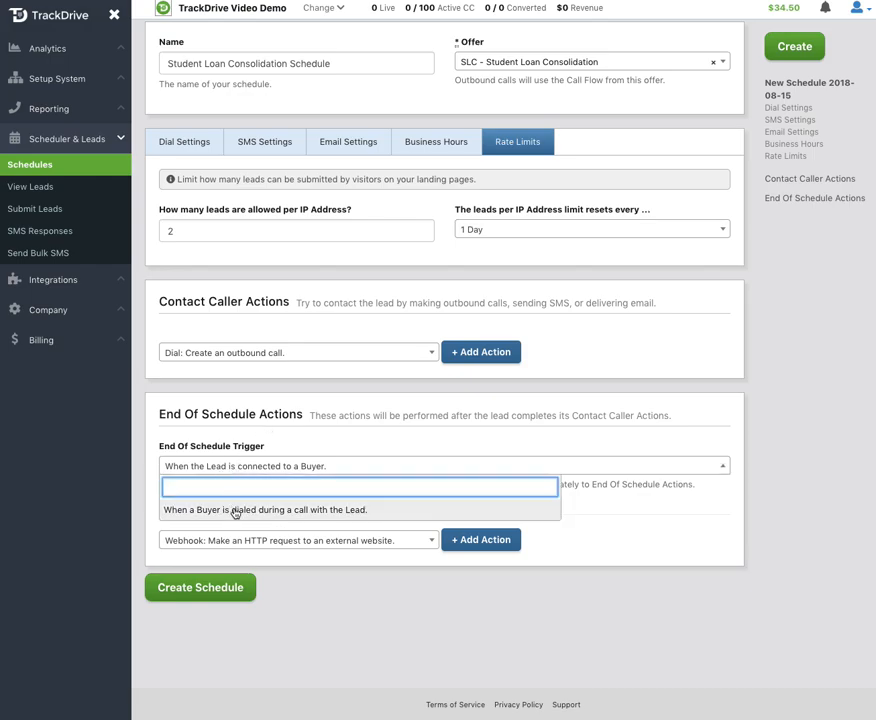
left_click(230, 507)
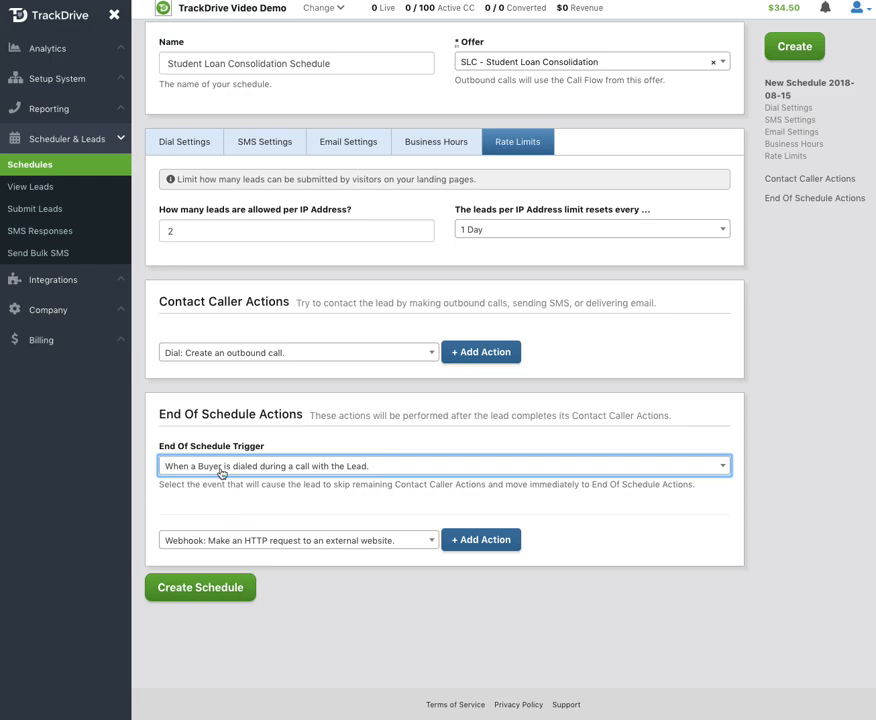
left_click(221, 468)
left_click(221, 508)
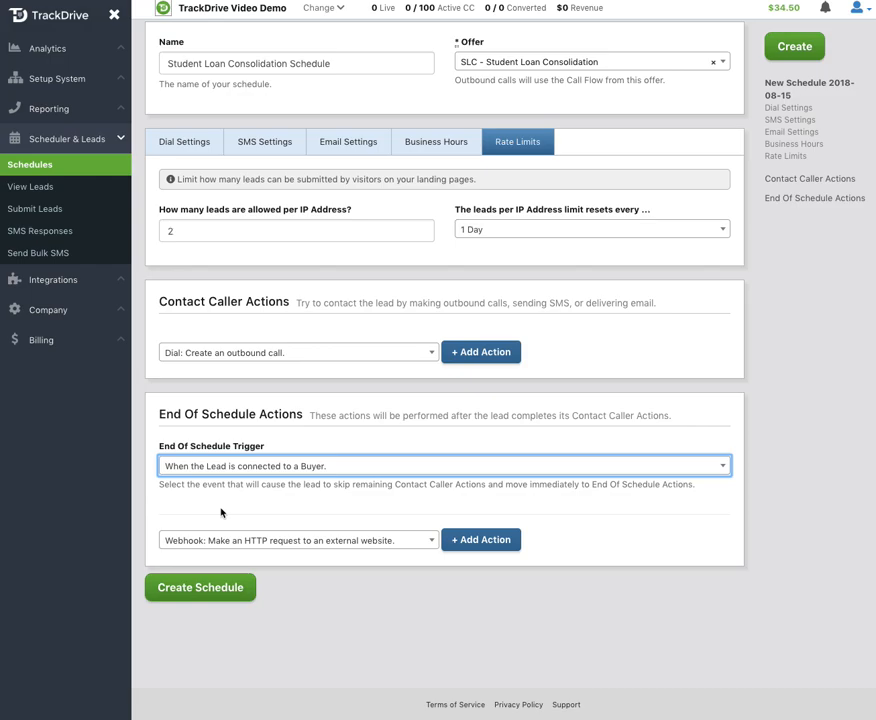
Step: Add a wait action to the Contact Caller Actions that waits until a buyer is open with available concurrency cap
left_click(229, 356)
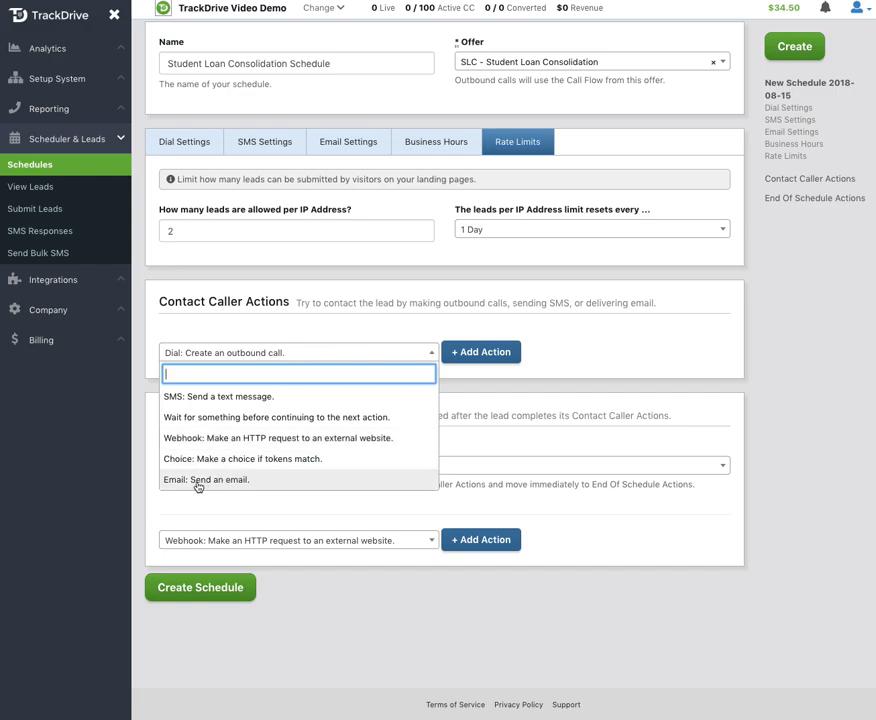
left_click(200, 419)
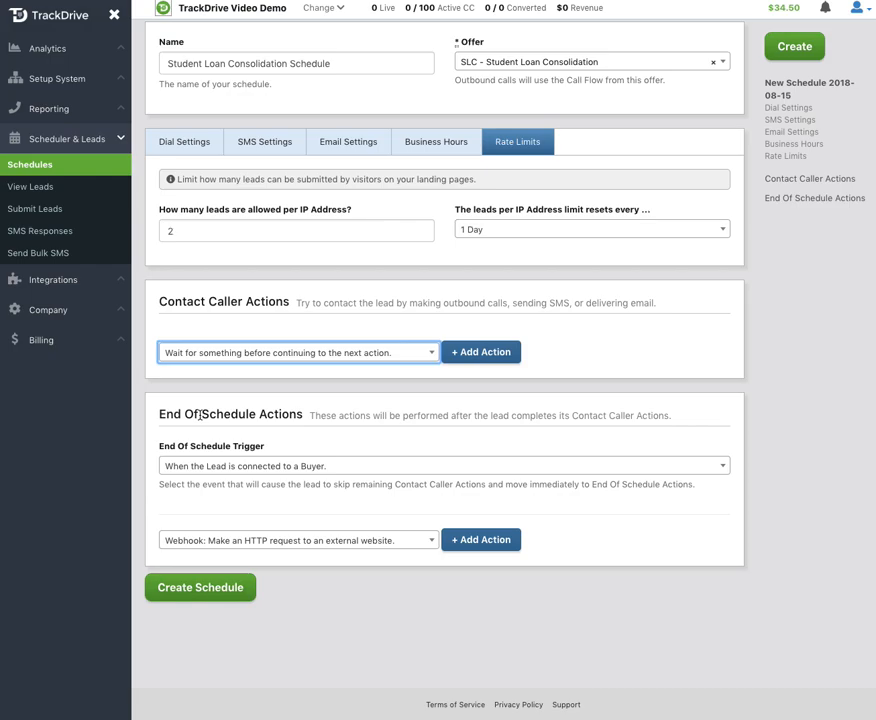
left_click(495, 353)
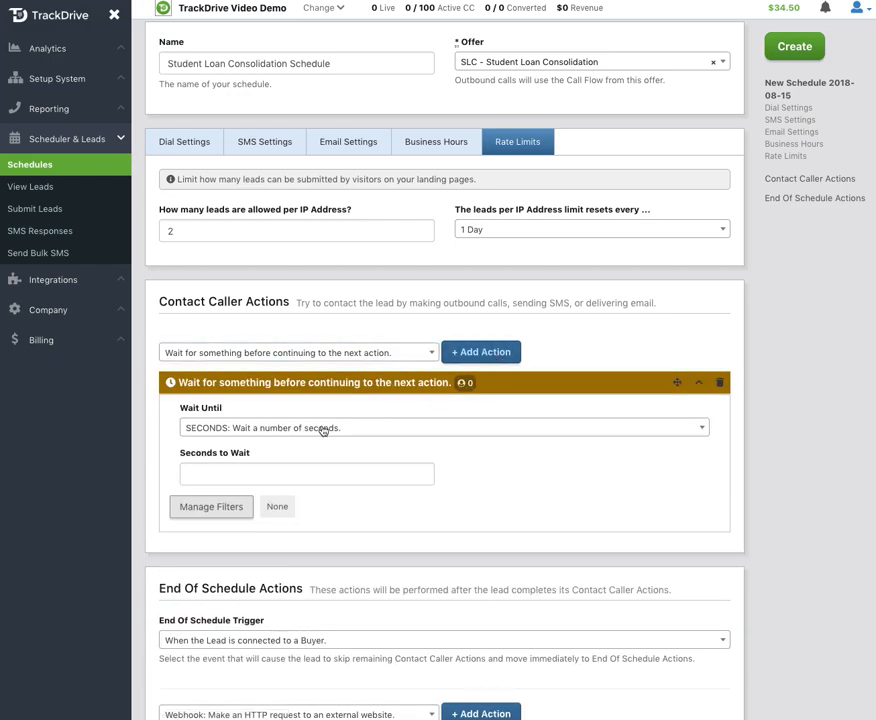
left_click(321, 430)
left_click(291, 490)
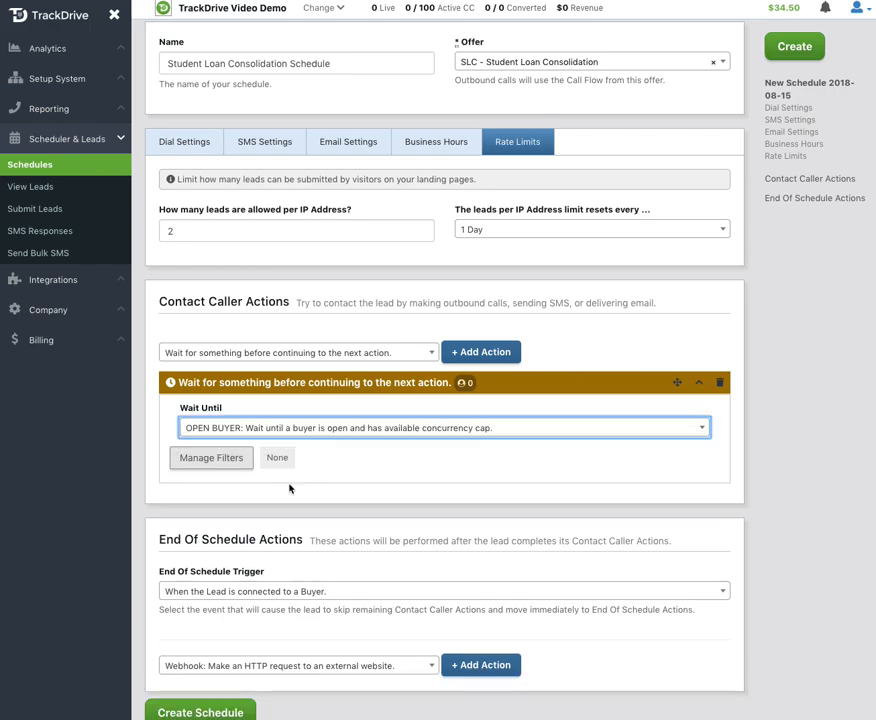
Step: Add an SMS action that sends a text message, placed after the wait action in the Contact Caller Actions
left_click(287, 353)
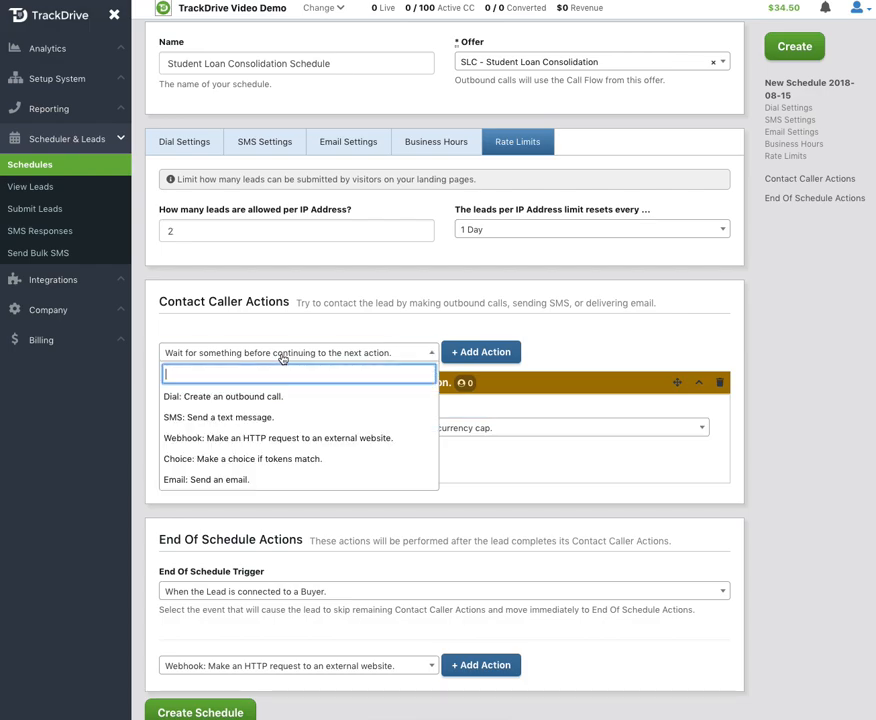
left_click(246, 417)
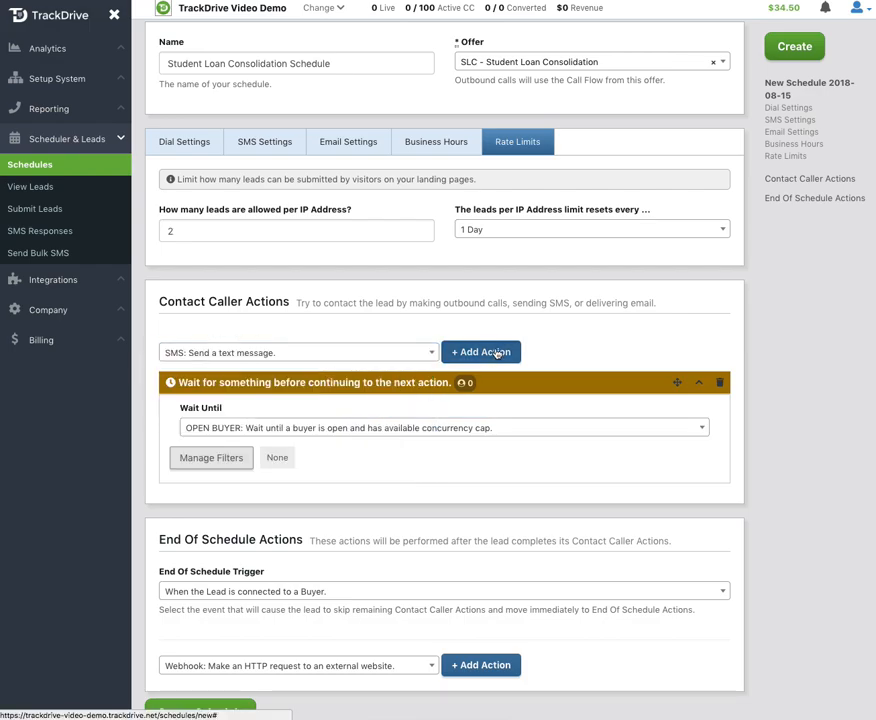
left_click(497, 354)
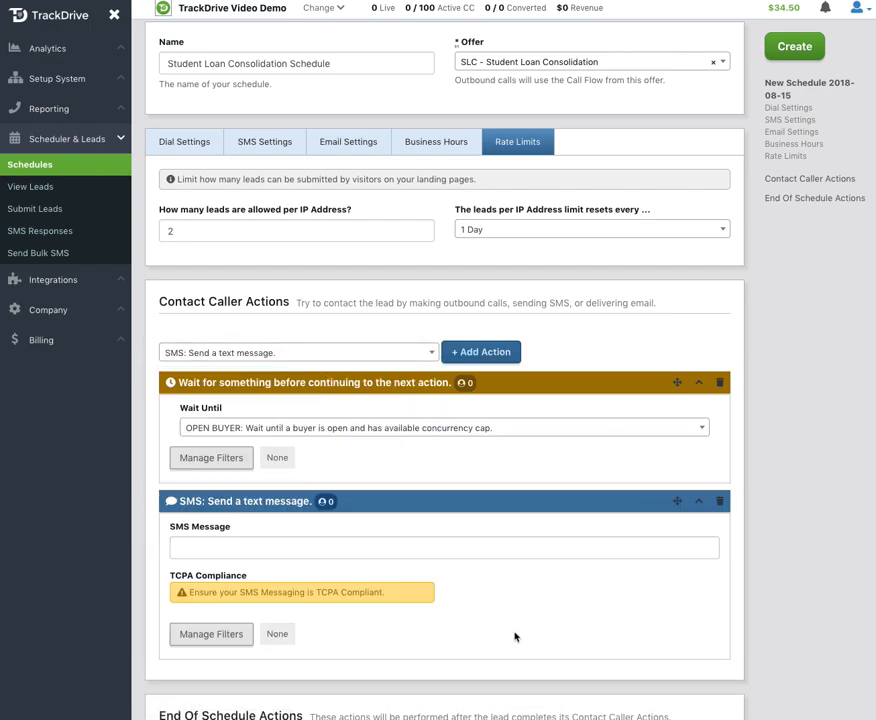
left_click_drag(677, 501, 678, 655)
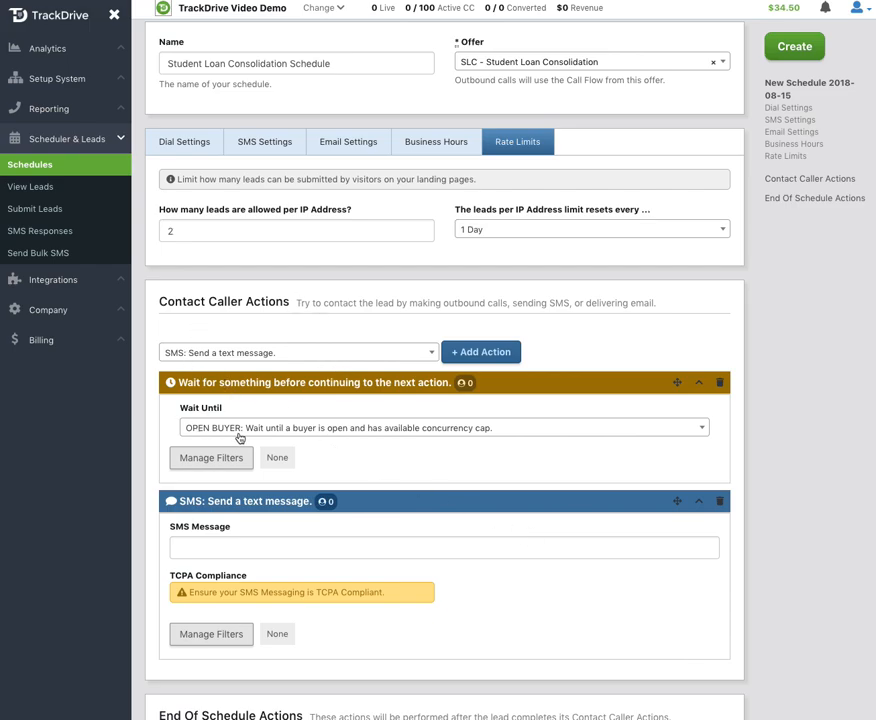
Step: Start the SMS message with "Thanks for your interest in the Student Loan Consolidation Program, we will be calling you from"
scroll(262, 438, "down", 1)
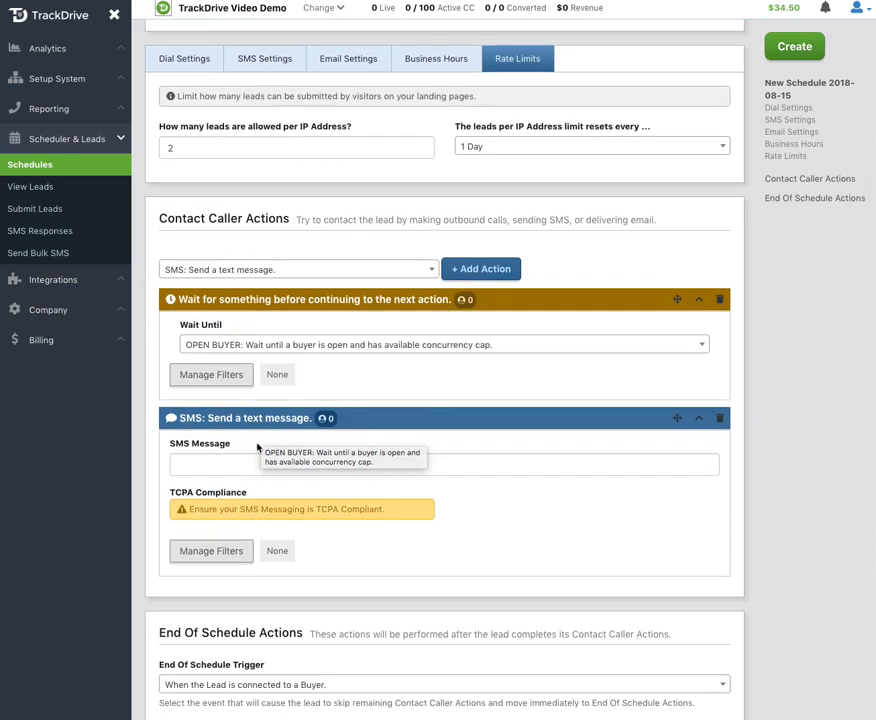
left_click(224, 464)
type("Th")
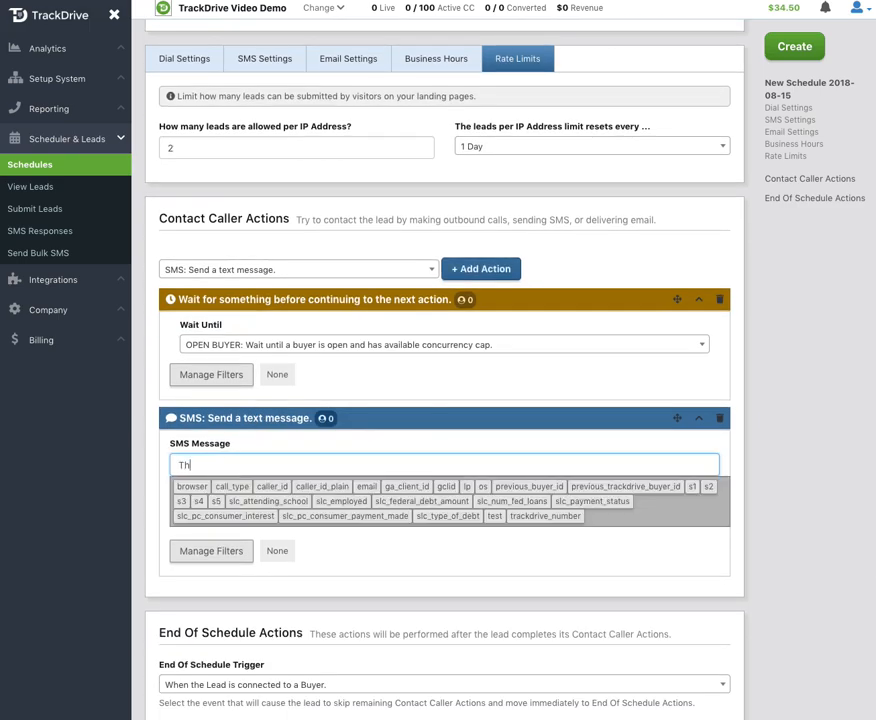
type("anks for calling, we are calling")
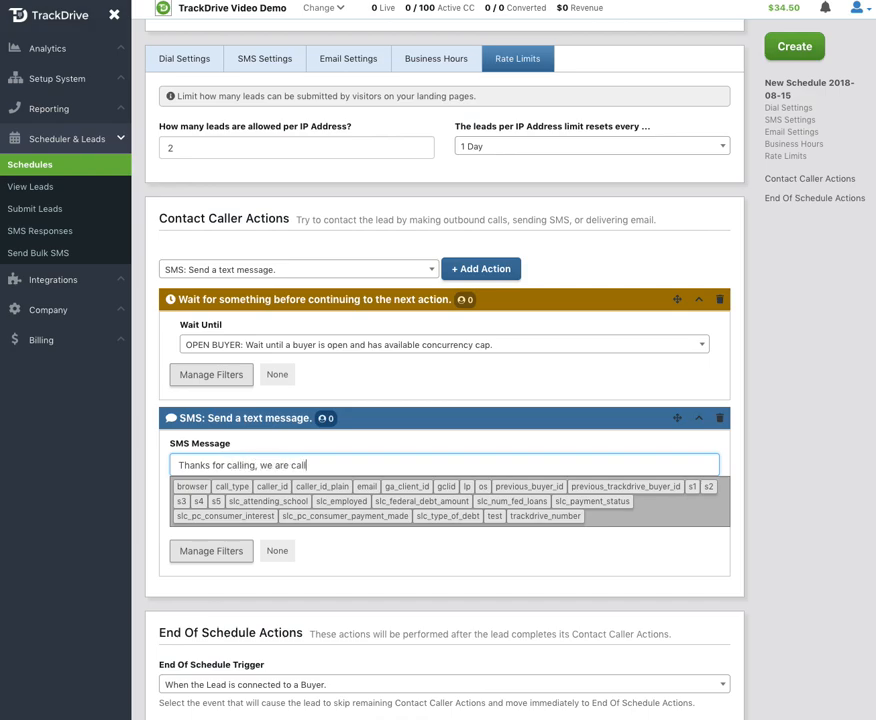
key("BackSpace")
key("BackSpace")
key("BackSpace")
key("BackSpace")
key("BackSpace")
key("BackSpace")
key("BackSpace")
key("BackSpace")
key("BackSpace")
key("BackSpace")
key("BackSpace")
key("BackSpace")
key("BackSpace")
key("BackSpace")
key("BackSpace")
key("BackSpace")
key("BackSpace")
key("BackSpace")
key("BackSpace")
key("BackSpace")
key("BackSpace")
key("BackSpace")
type("your interest in the Stud")
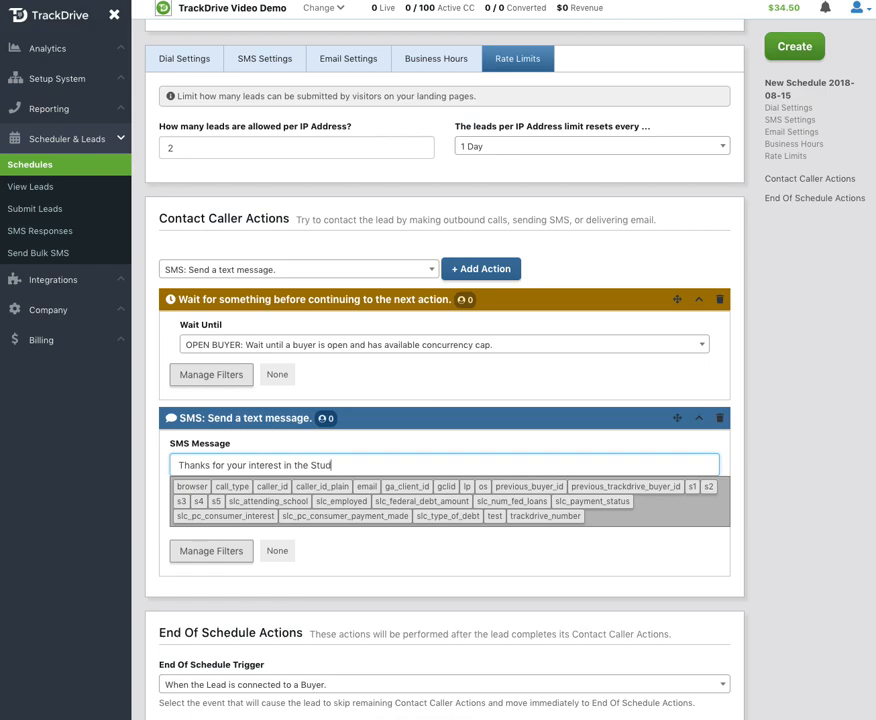
type("ent Loan Conso")
type("atio")
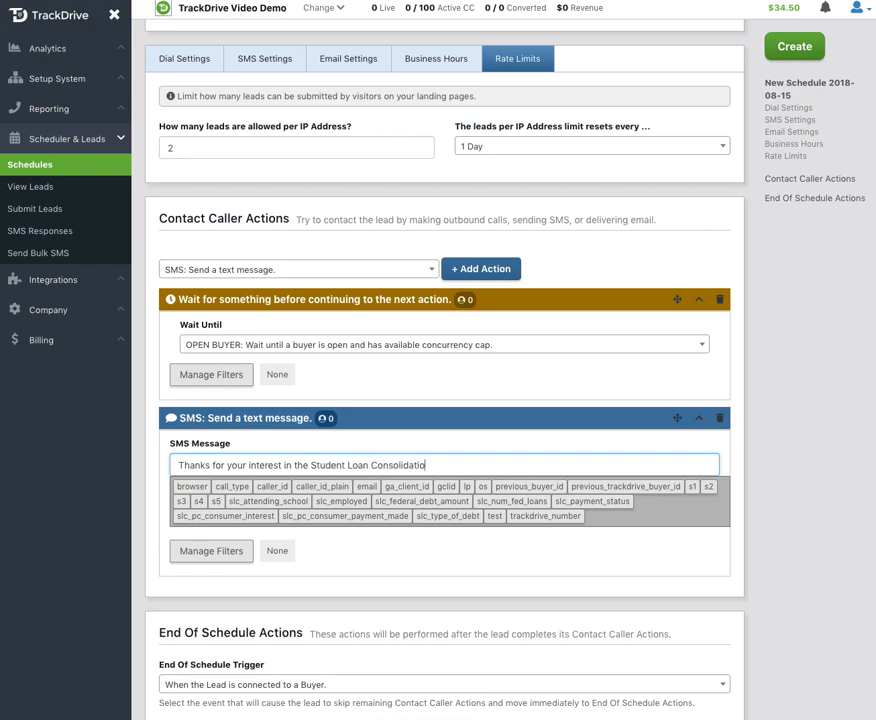
type("n Program, we will be calling yo")
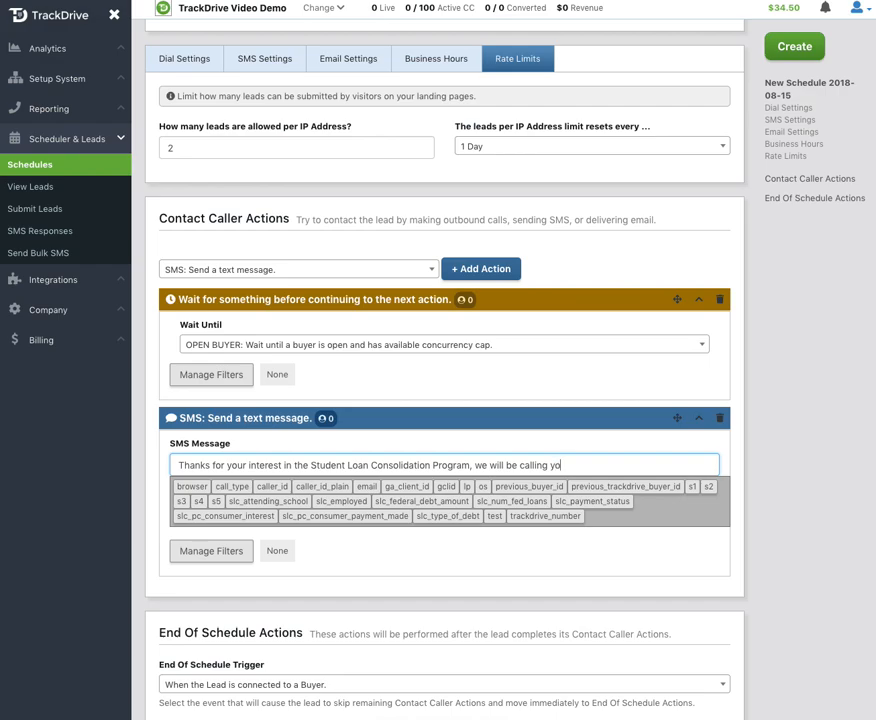
Step: Look up the schedule's outbound call number in the dial settings and append that phone number to the SMS message
left_click(184, 58)
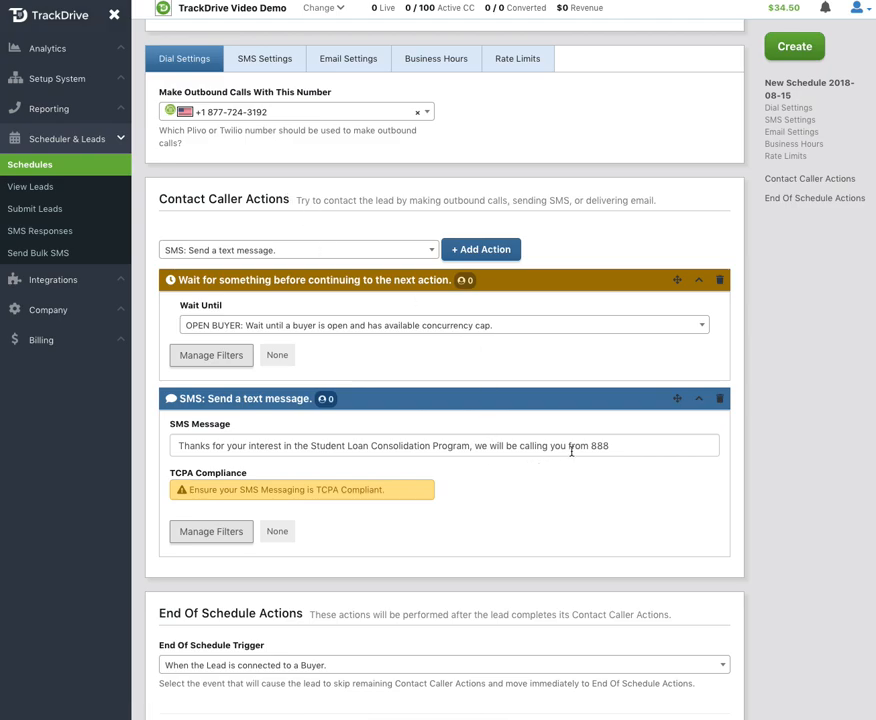
left_click(617, 445)
key("BackSpace")
key("BackSpace")
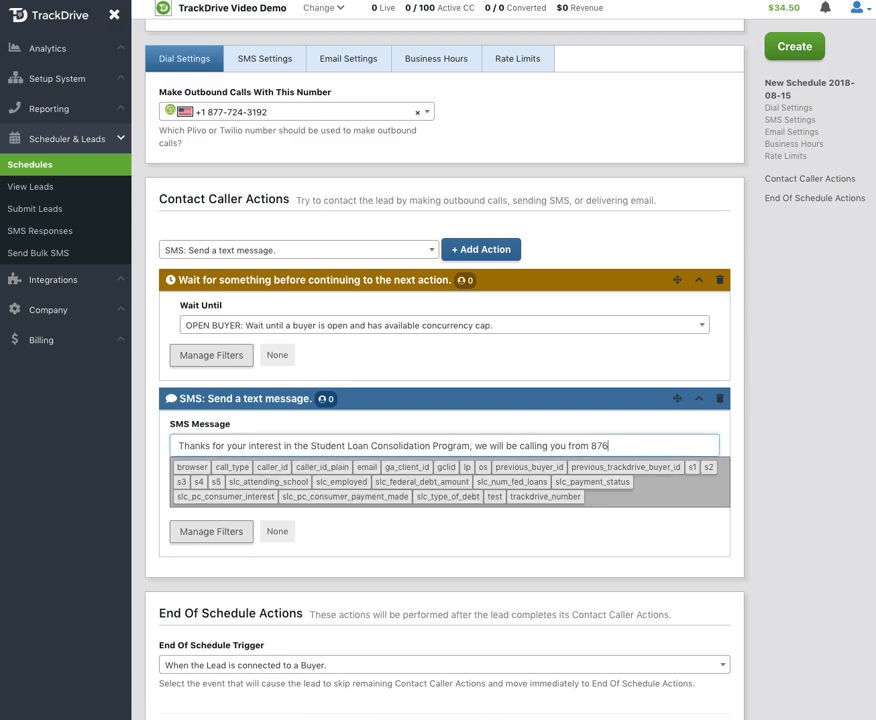
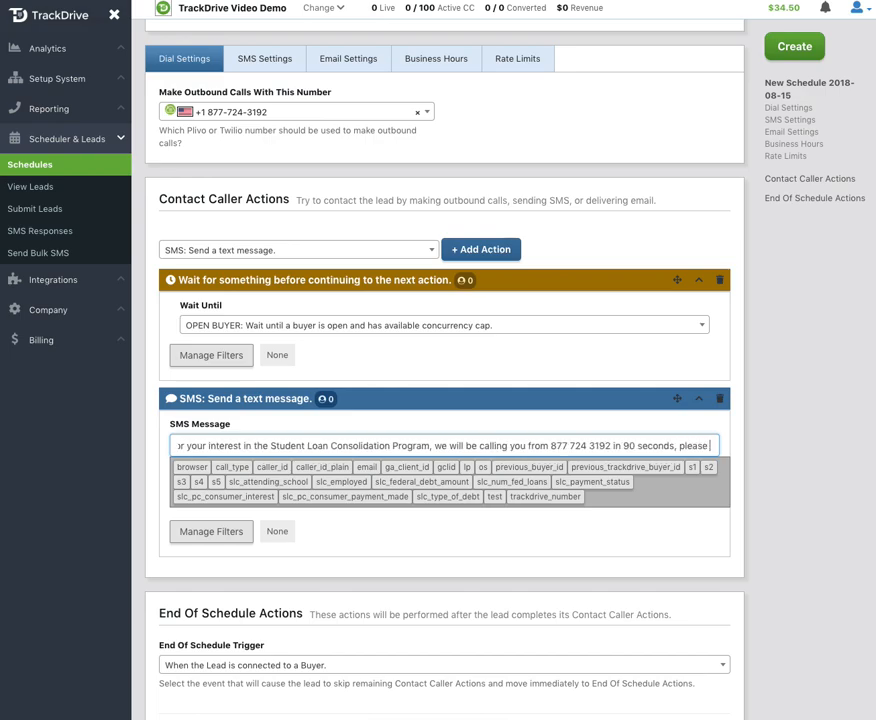
type(" answe")
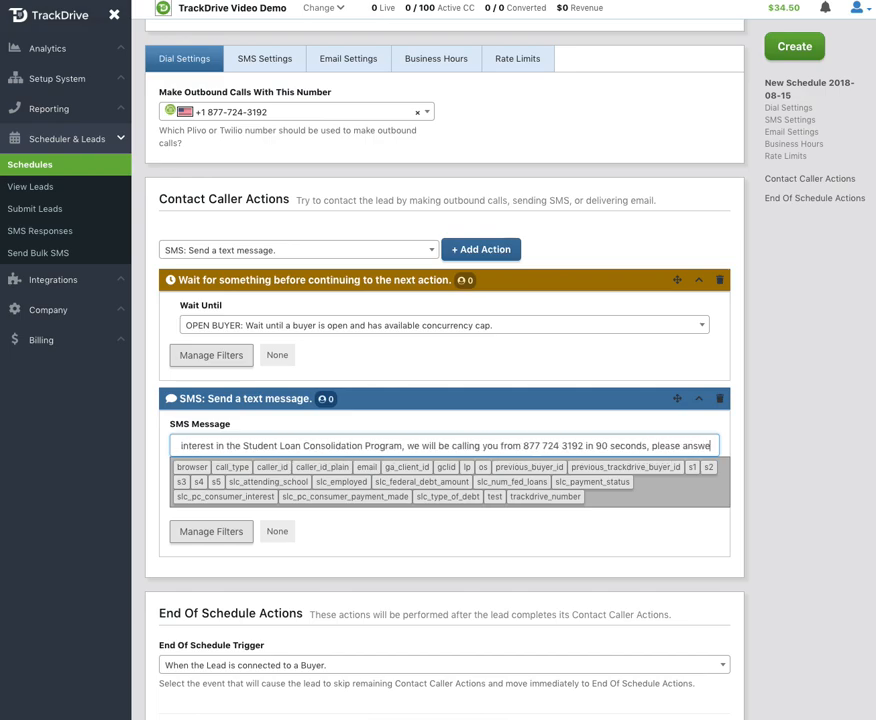
type("r that call.")
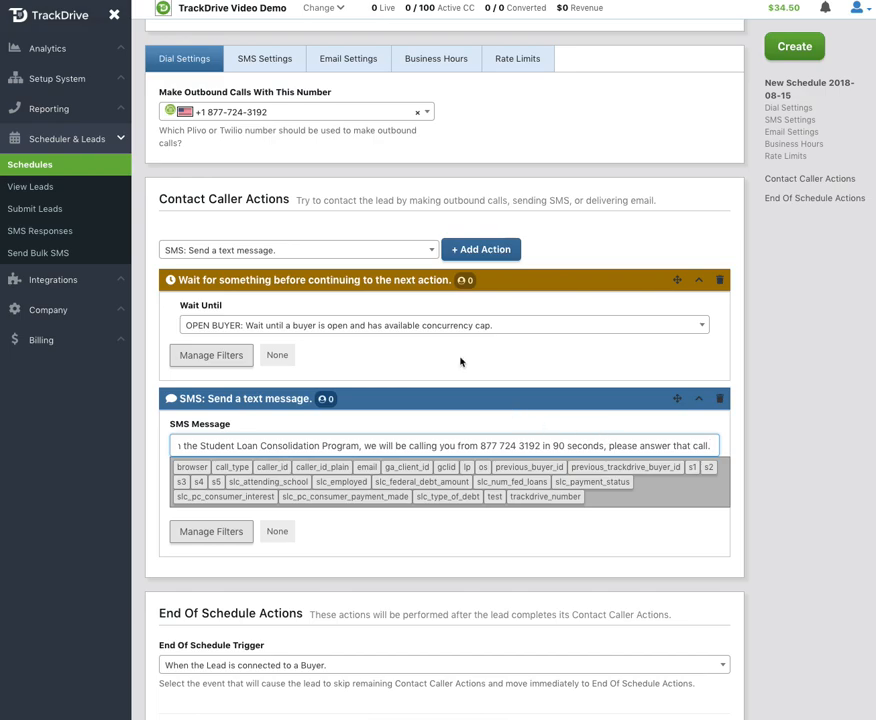
Step: Add a second wait action, waiting a number of seconds, after the SMS in the Contact Caller Actions
left_click(287, 252)
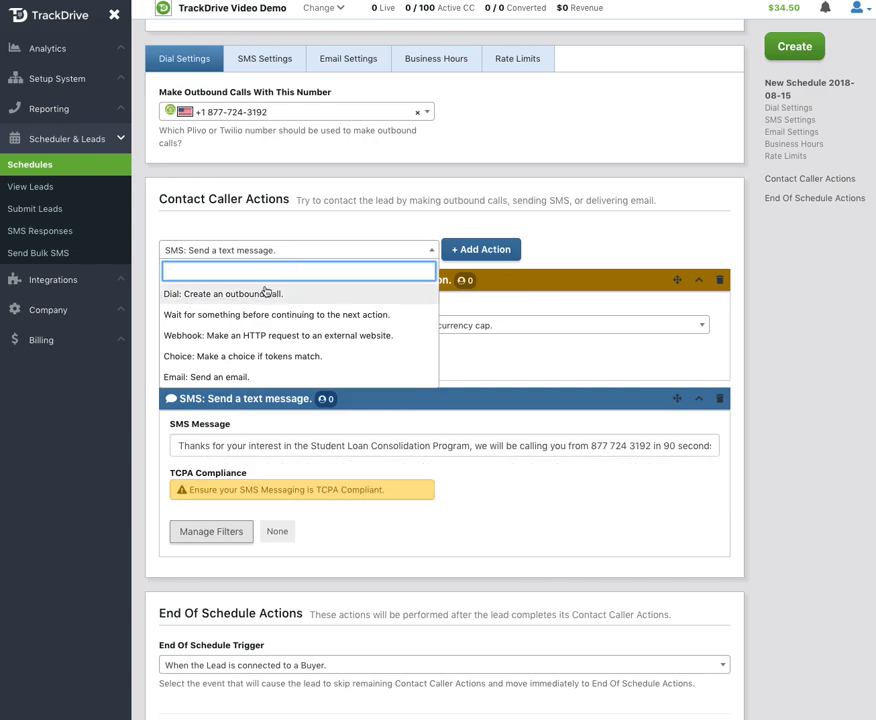
left_click(303, 314)
left_click(464, 250)
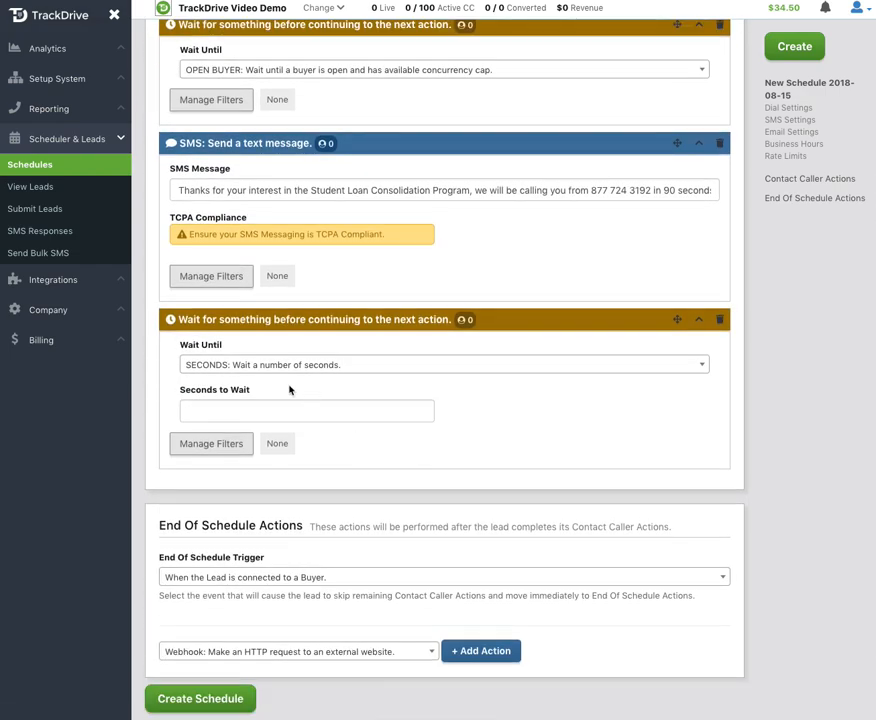
Step: Set the seconds to wait in the second wait action to 134
left_click(268, 412)
type("90")
key("BackSpace")
key("BackSpace")
type("134")
left_click(500, 446)
Step: Set the seconds to wait in the second wait action to 90
scroll(505, 444, "up", 1)
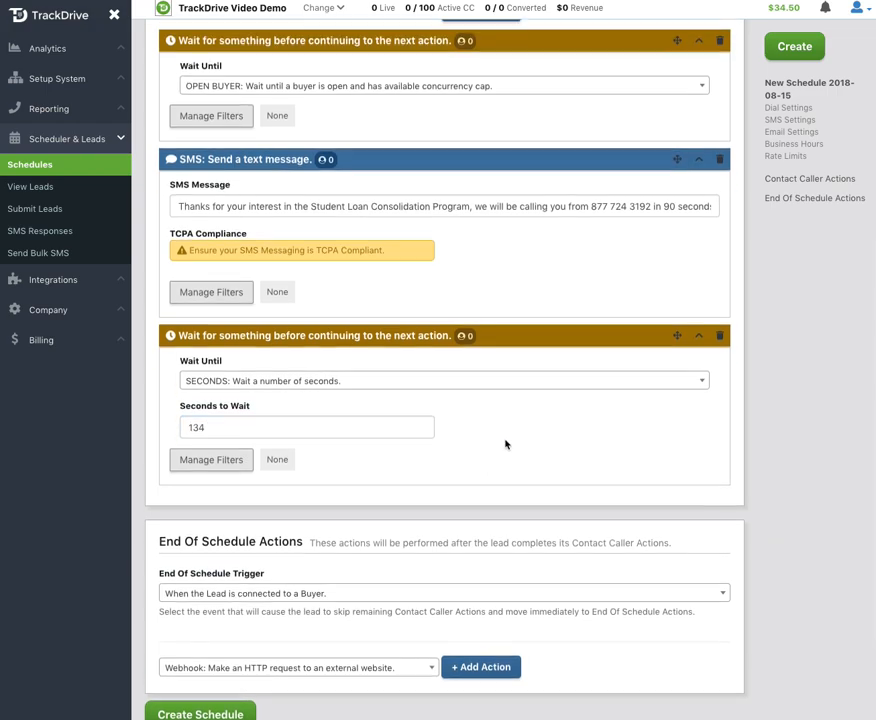
scroll(505, 444, "up", 1)
left_click(227, 536)
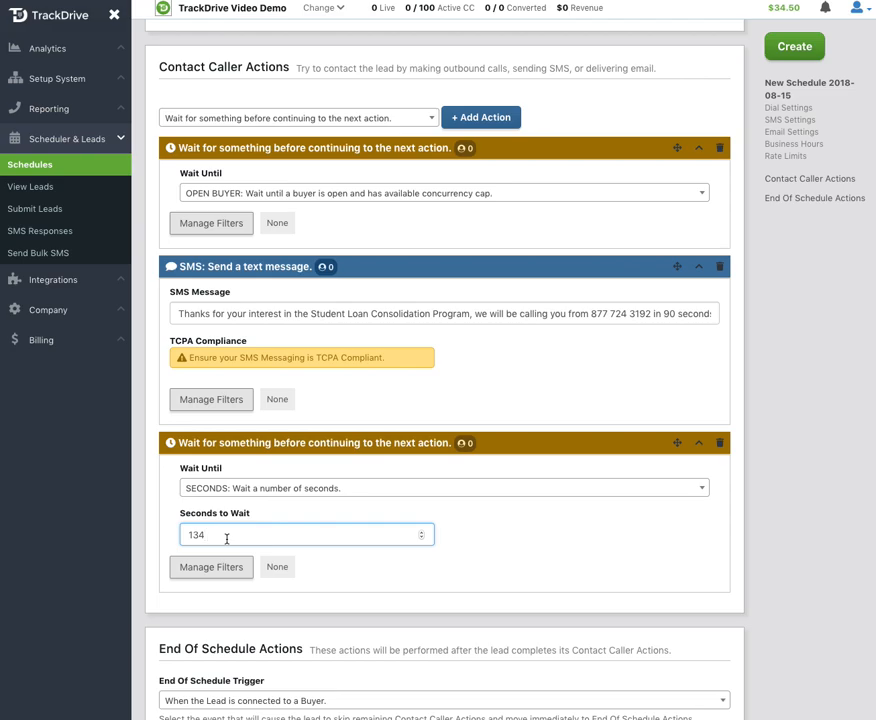
key("BackSpace")
key("BackSpace")
key("BackSpace")
type("90")
left_click(518, 538)
Step: Add a Dial action that creates an outbound call after the 90-second wait in the Contact Caller Actions
scroll(502, 360, "up", 2)
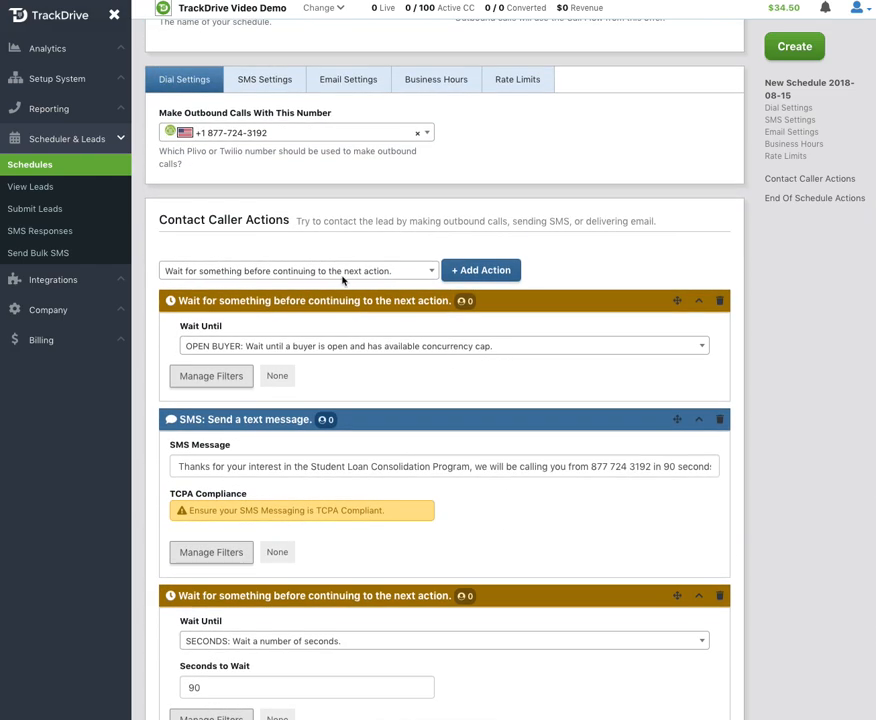
left_click(340, 271)
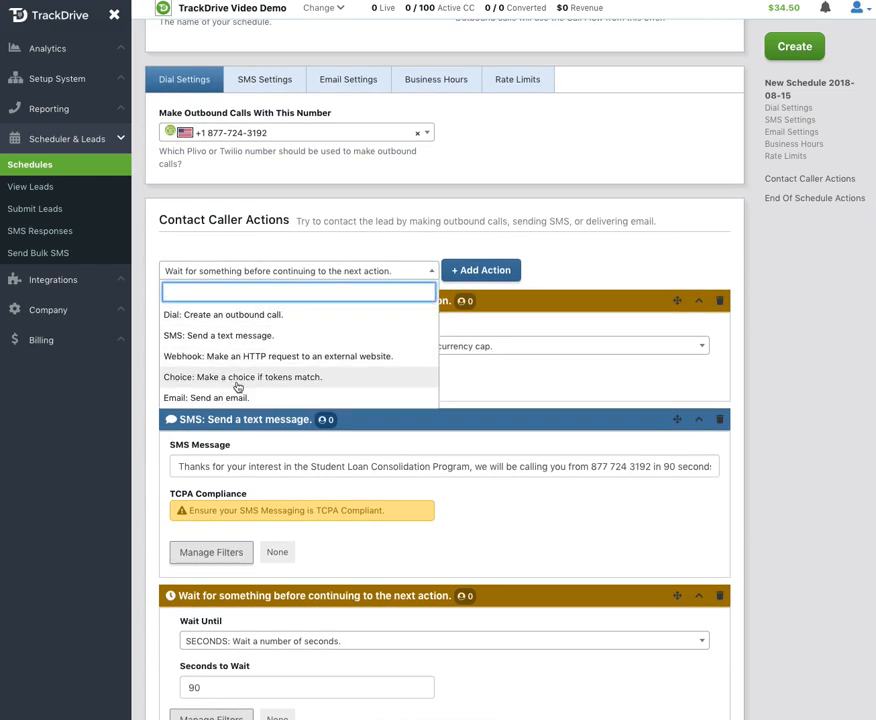
left_click(336, 316)
left_click(480, 270)
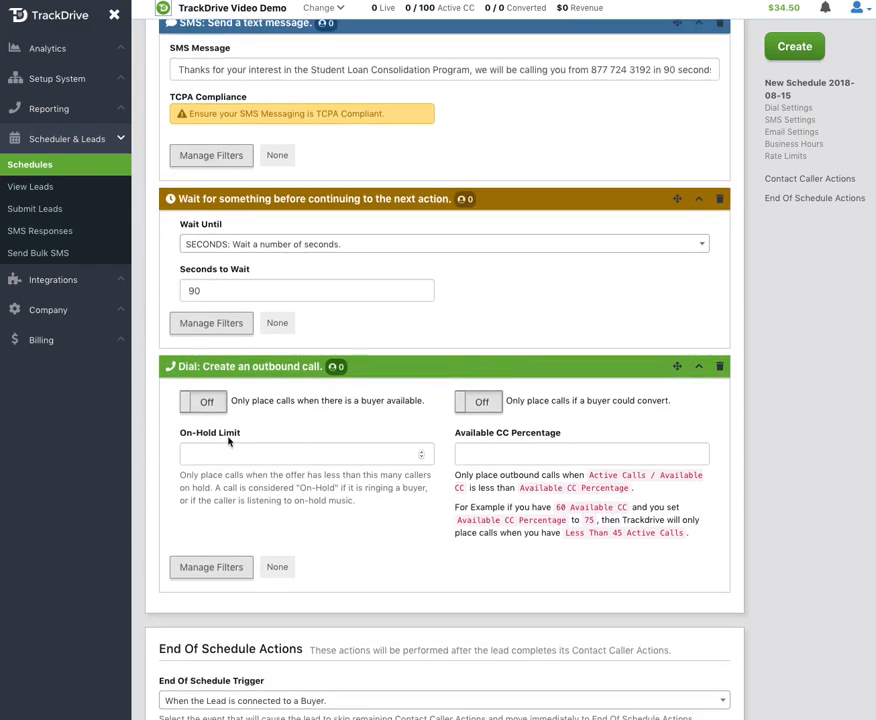
Step: Restrict the outbound call to when a buyer is available and could convert, and set its Available CC Percentage to 75
left_click(209, 404)
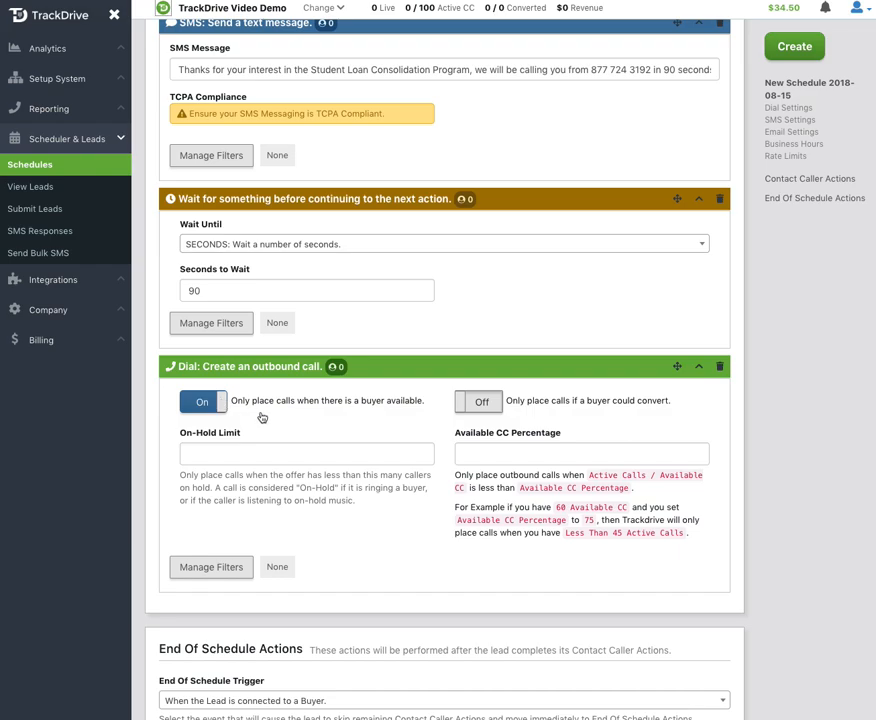
left_click(479, 404)
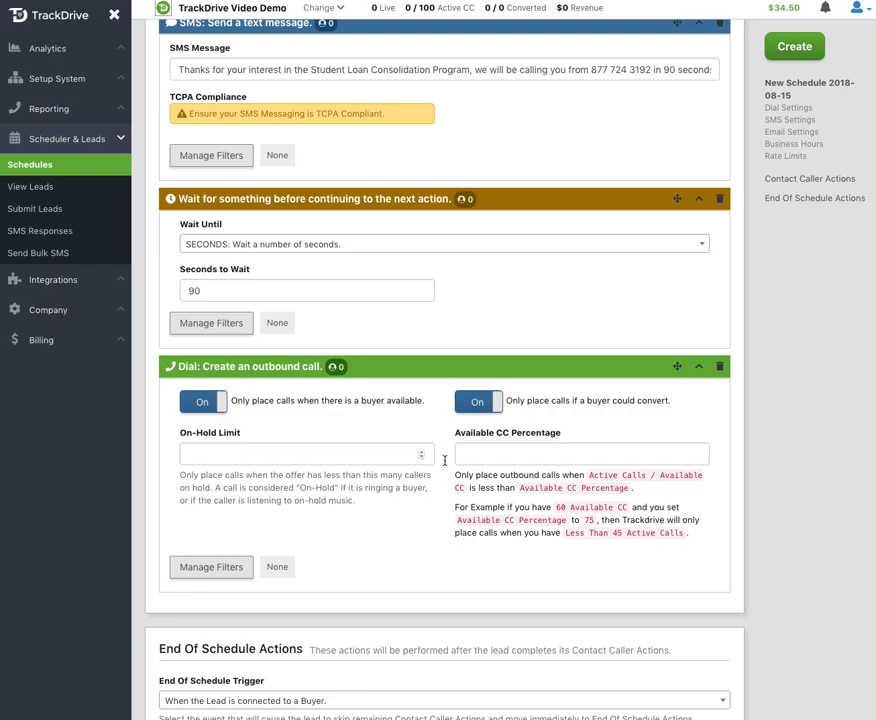
left_click(487, 453)
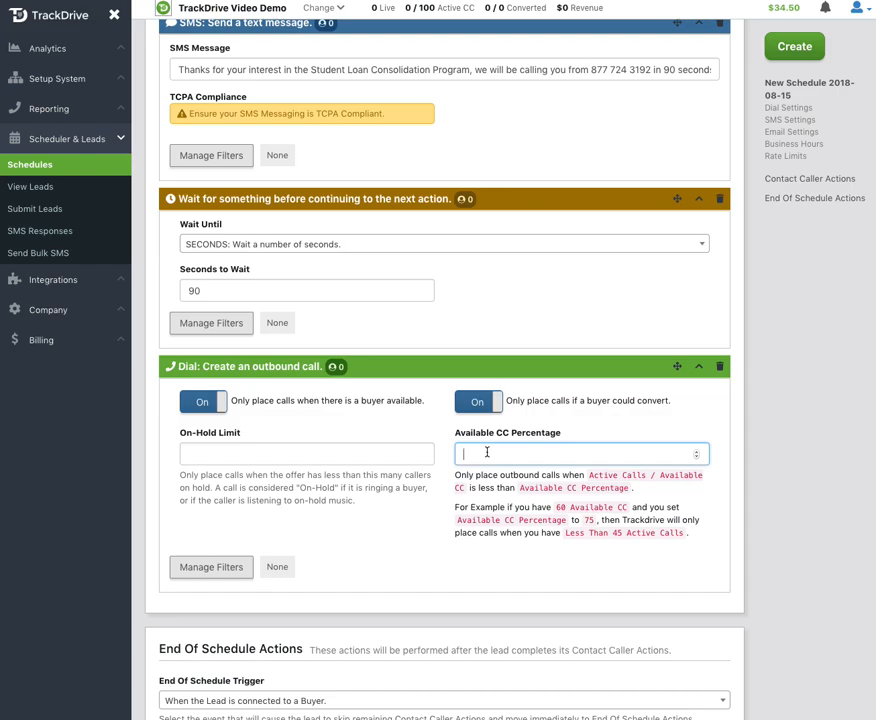
type("75")
key("BackSpace")
type("5")
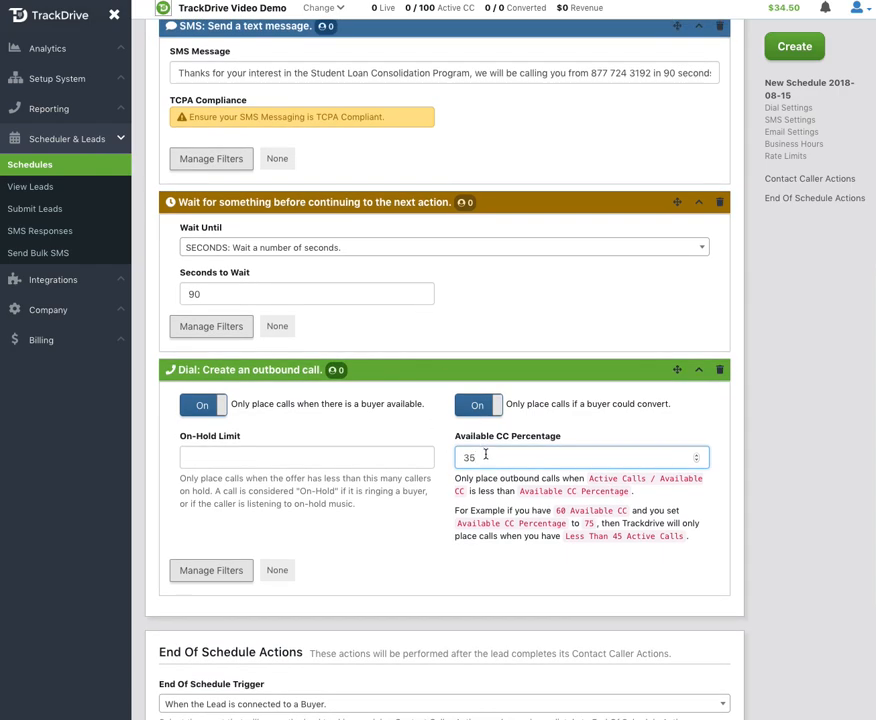
key("BackSpace")
left_click(797, 609)
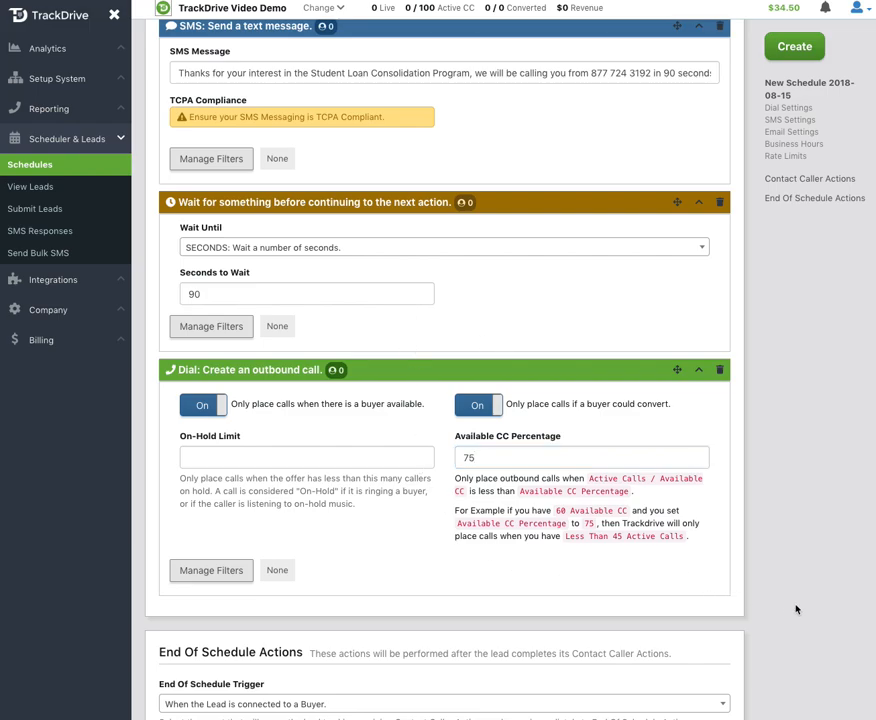
Step: Try a webhook action with a POST URL entry in the End Of Schedule Actions, then remove the webhook
scroll(797, 609, "down", 3)
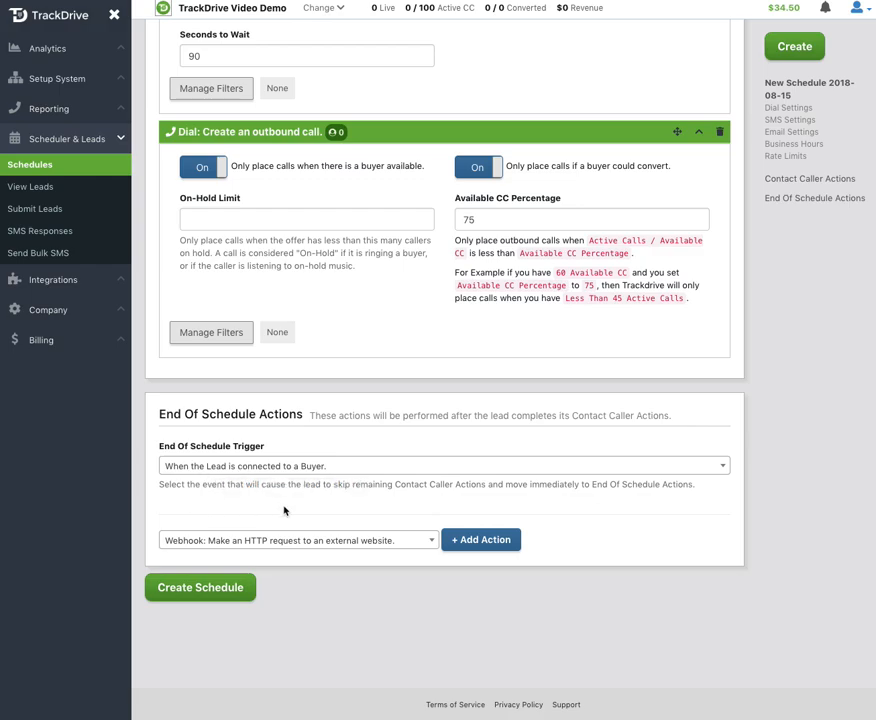
left_click(268, 541)
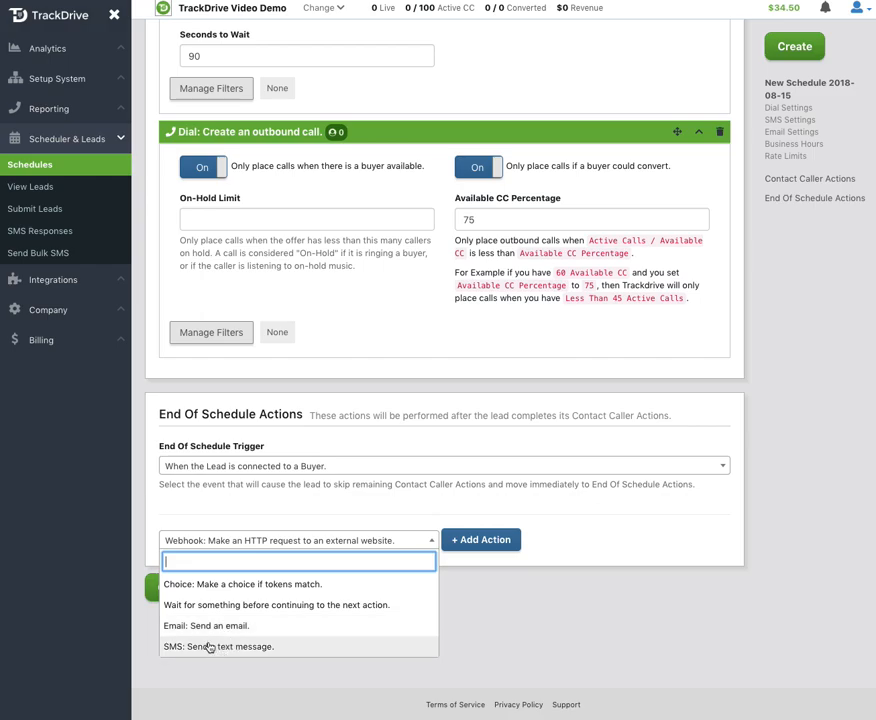
left_click(652, 536)
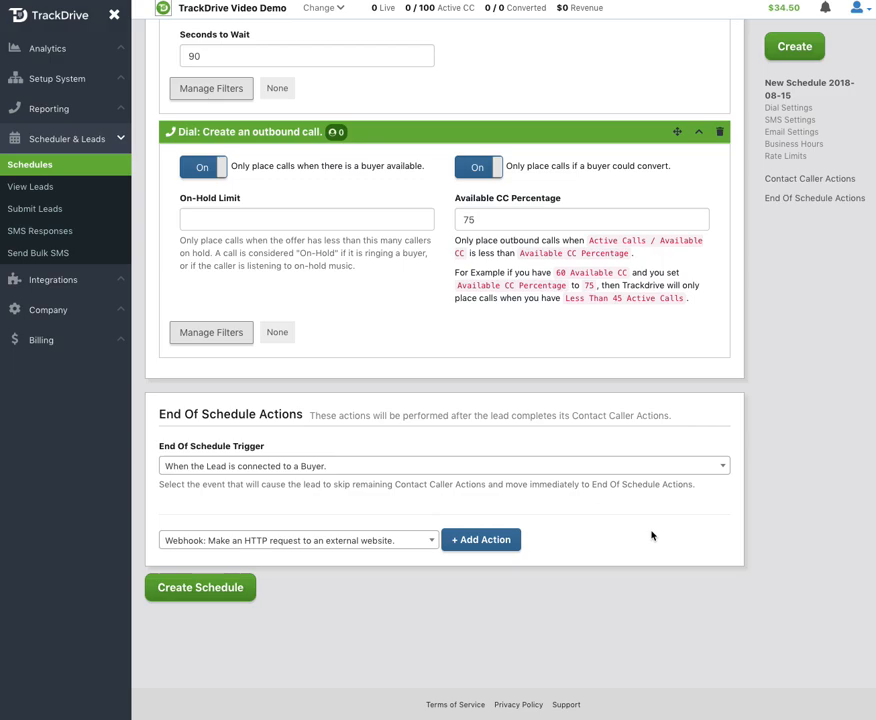
left_click(481, 545)
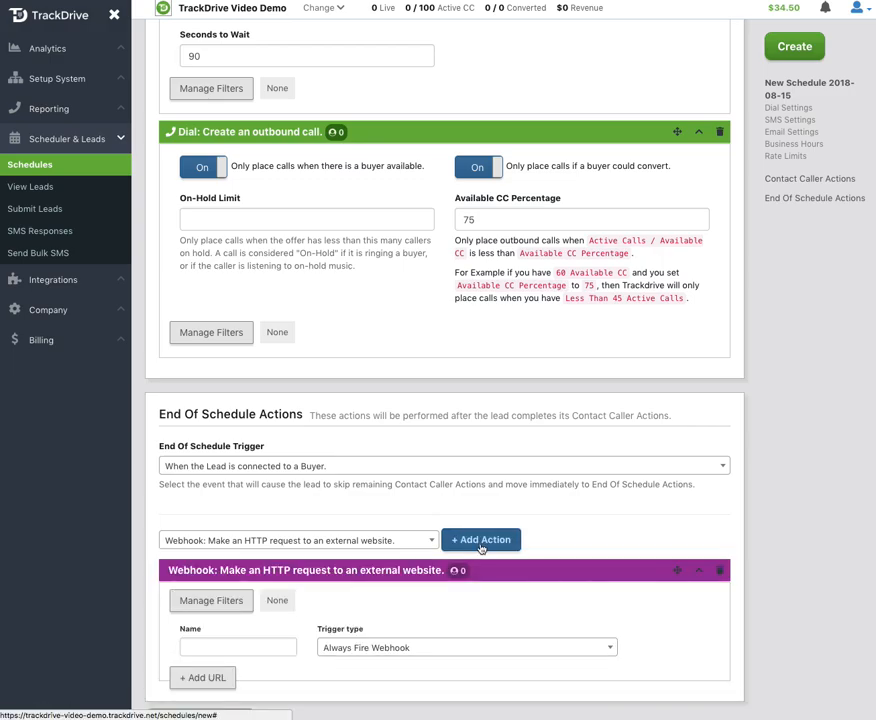
scroll(481, 548, "down", 2)
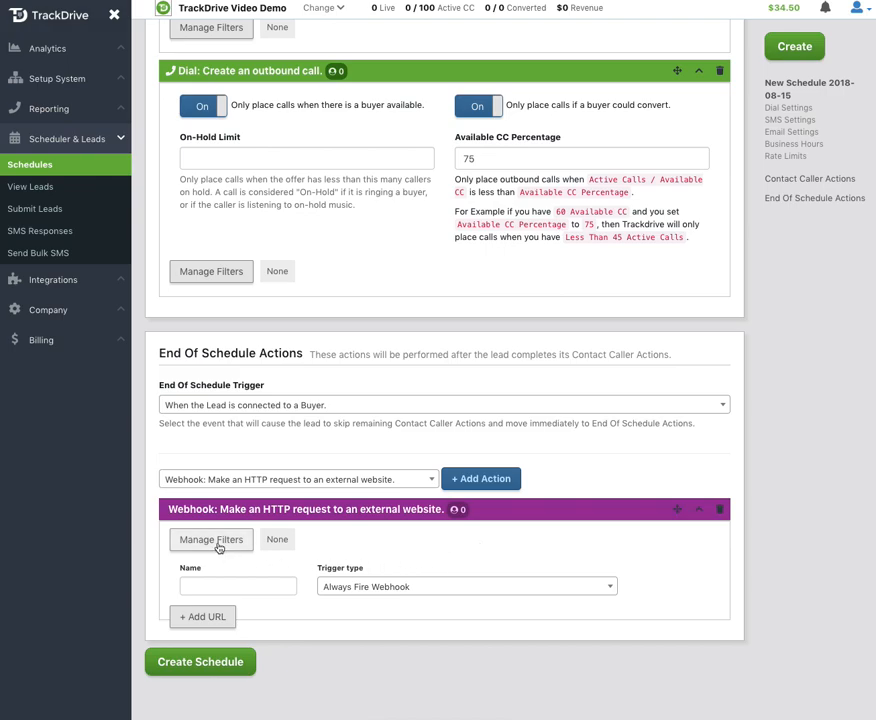
left_click(214, 618)
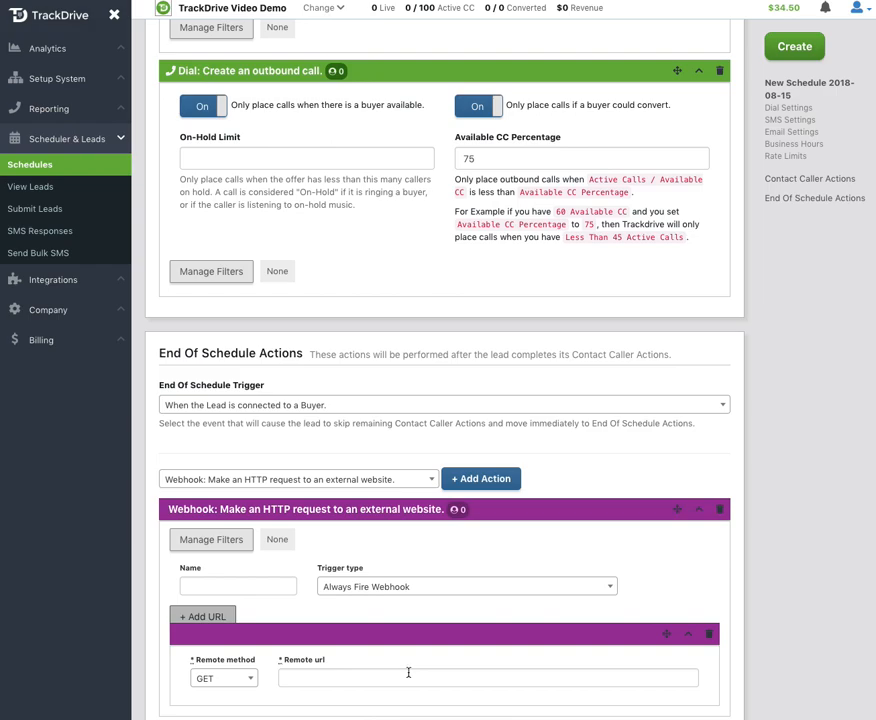
left_click(208, 678)
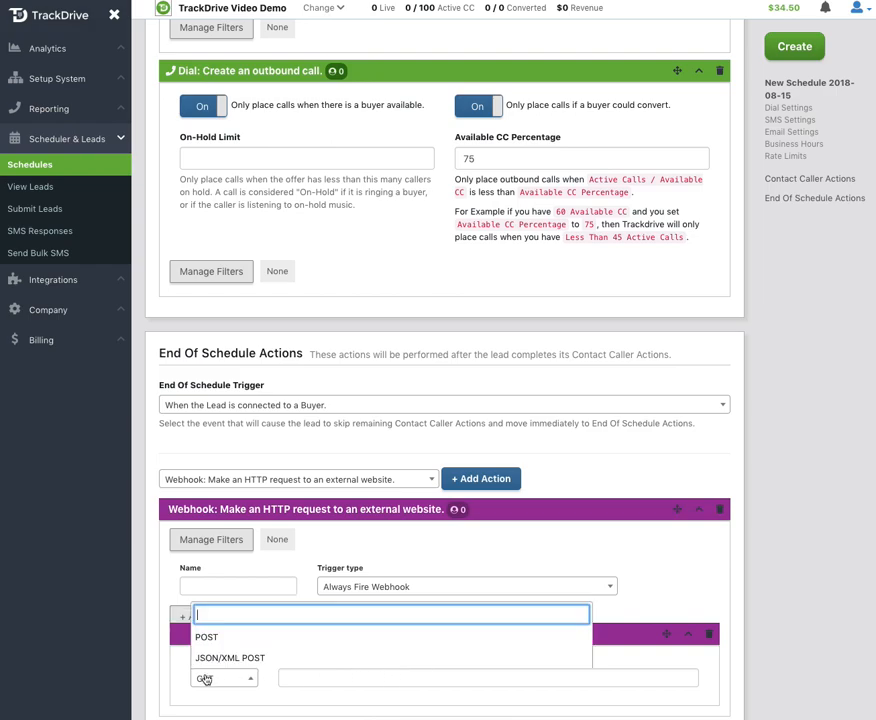
left_click(203, 640)
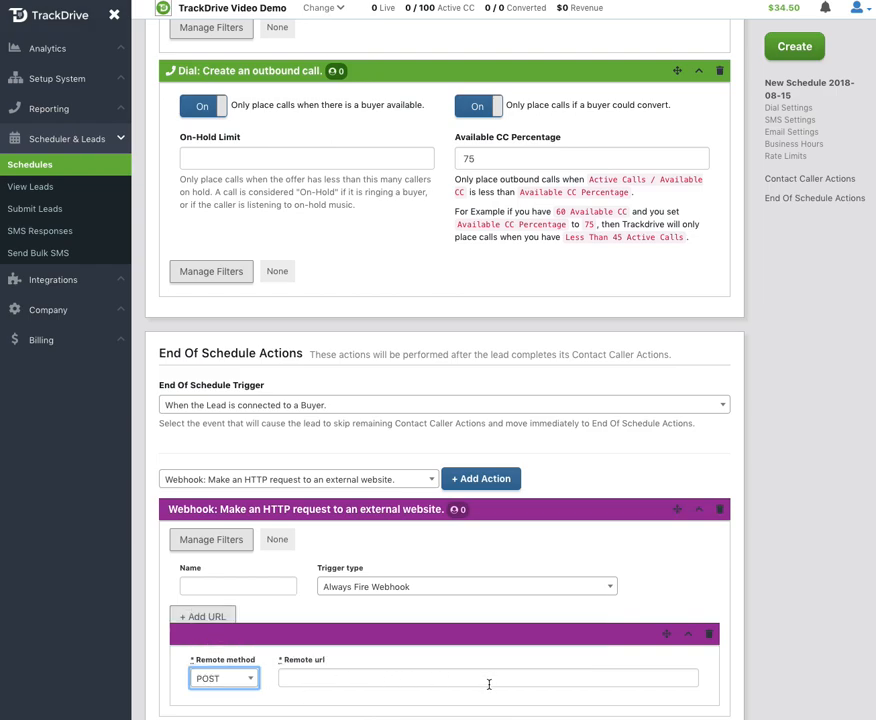
scroll(489, 682, "down", 2)
left_click(242, 578)
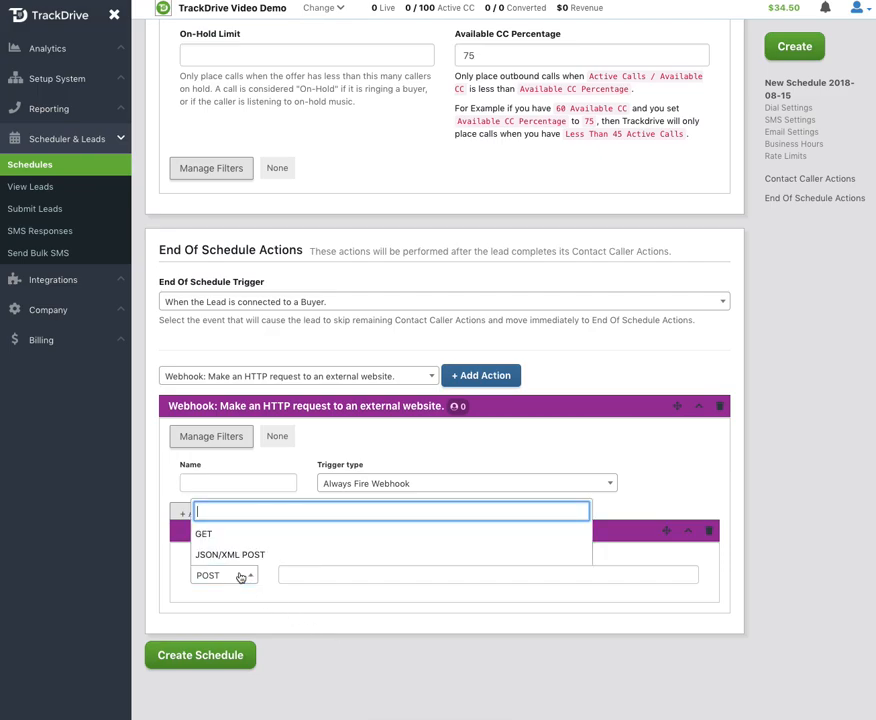
left_click(307, 604)
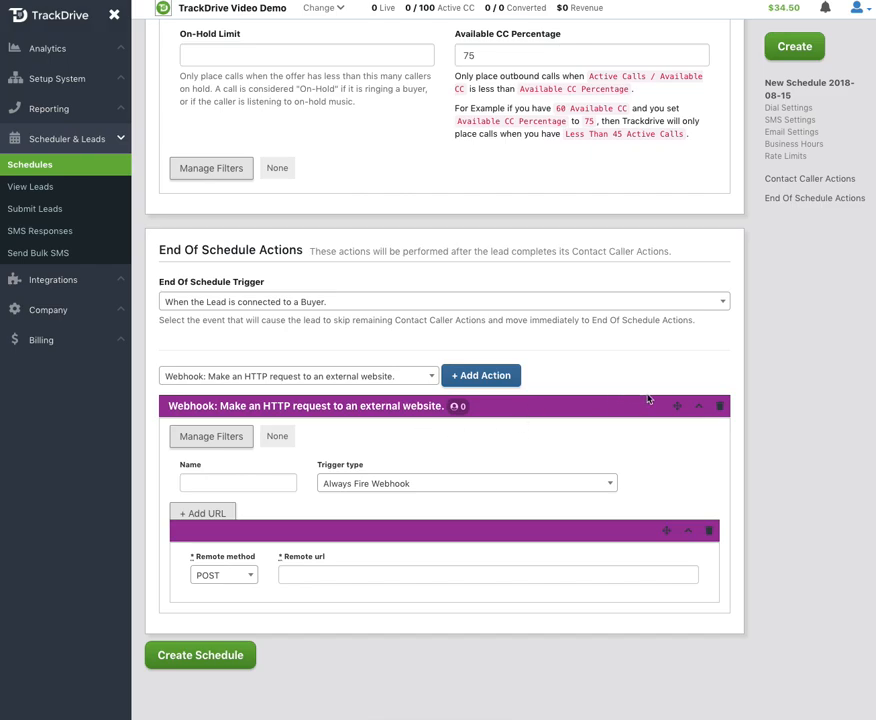
left_click(720, 408)
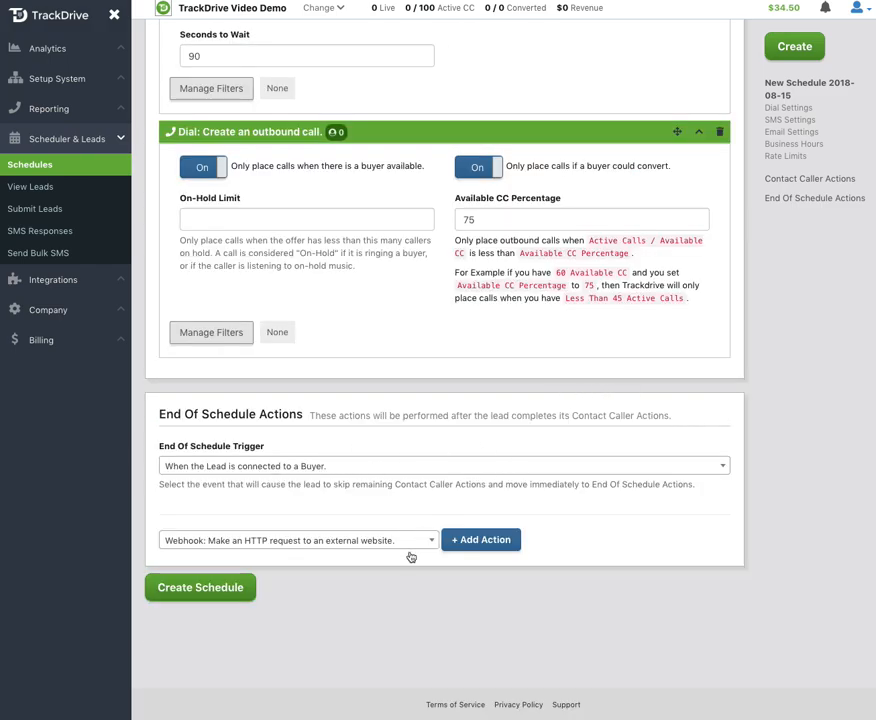
Step: Create the Student Loan Consolidation schedule with its configured actions, and open the page for submitting leads
left_click(208, 594)
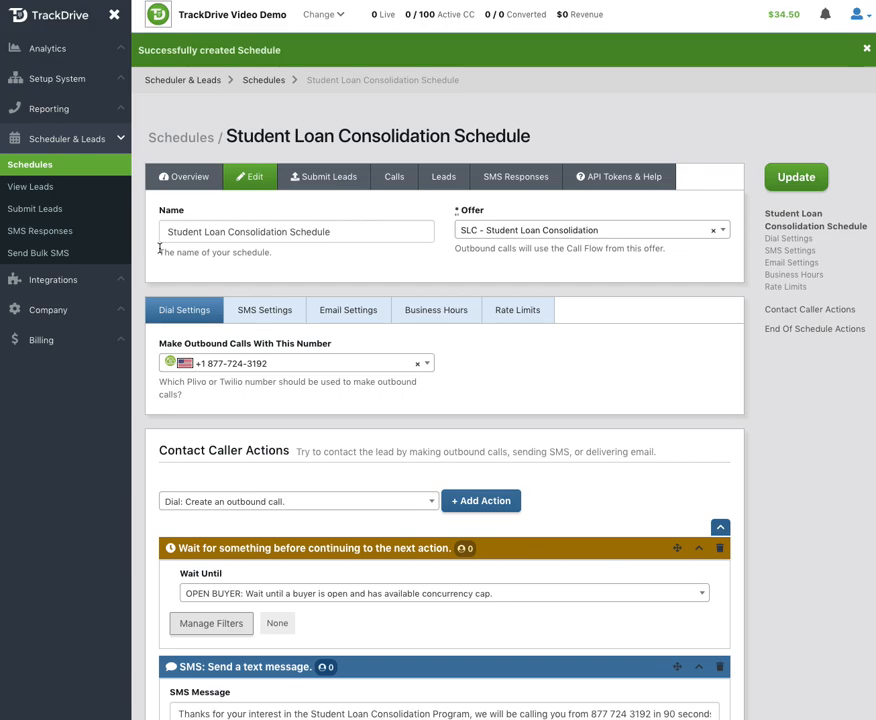
left_click(28, 210)
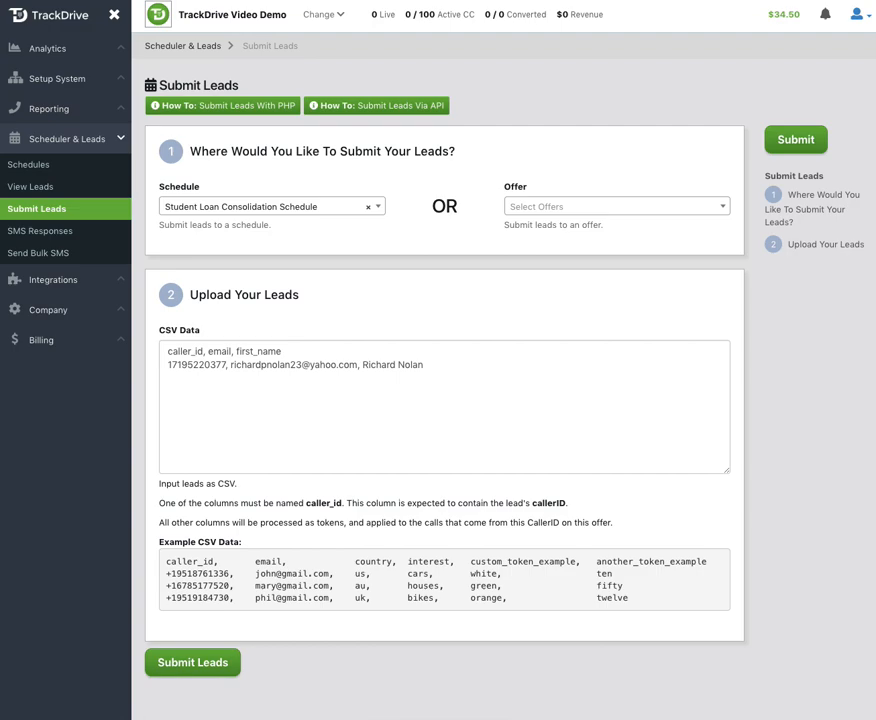
right_click(122, 1)
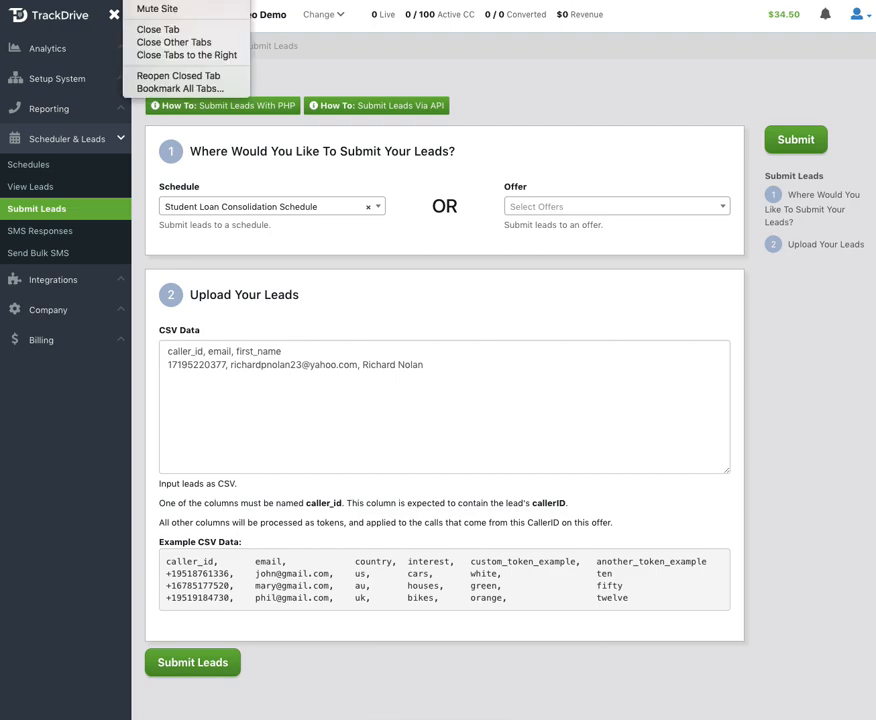
left_click(523, 109)
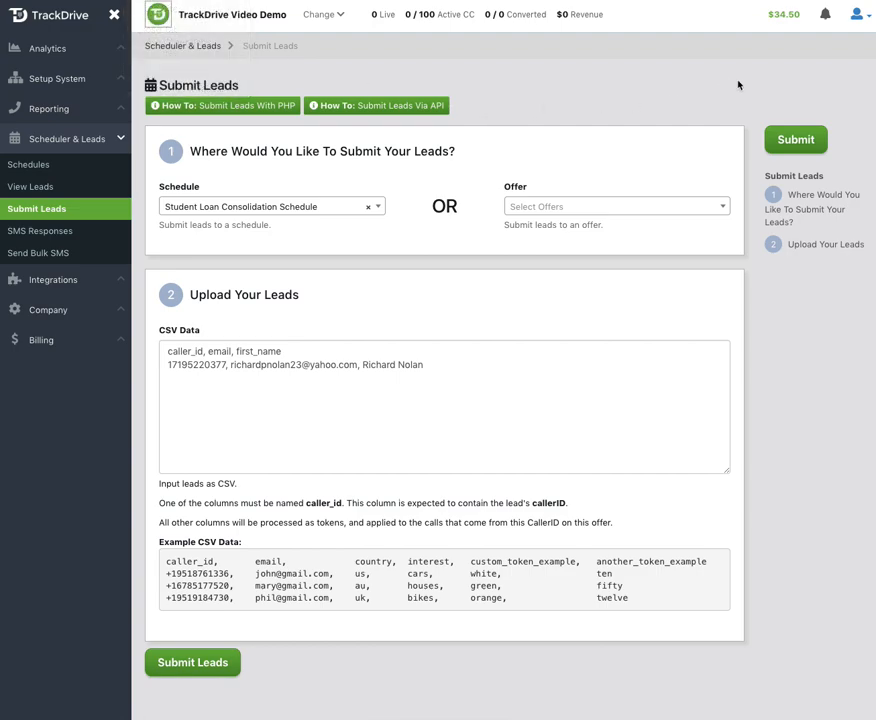
Step: Open the API documentation from the API Tokens section of the user profile
left_click(856, 14)
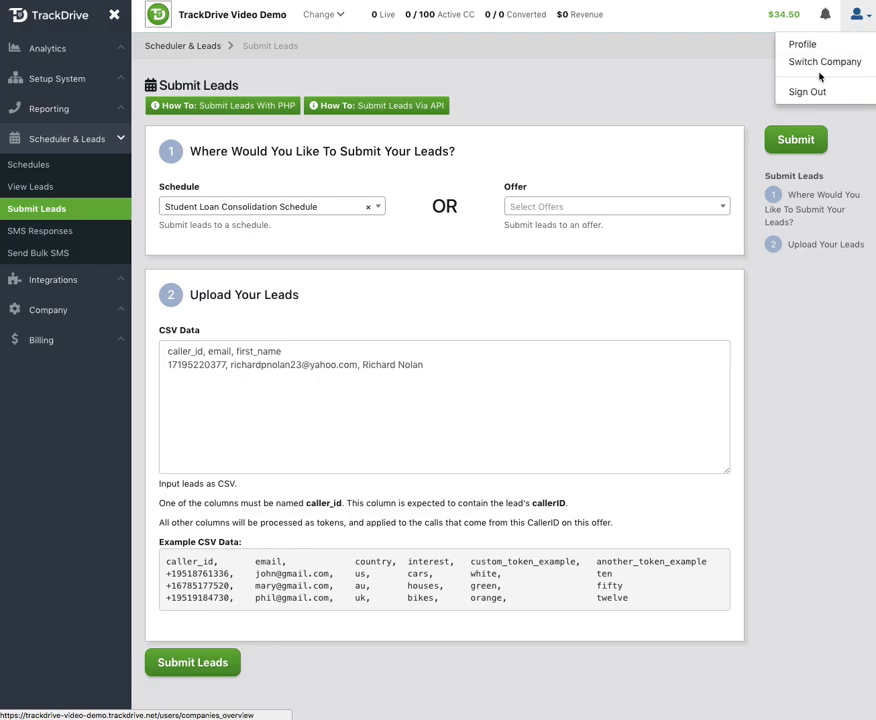
left_click(801, 46)
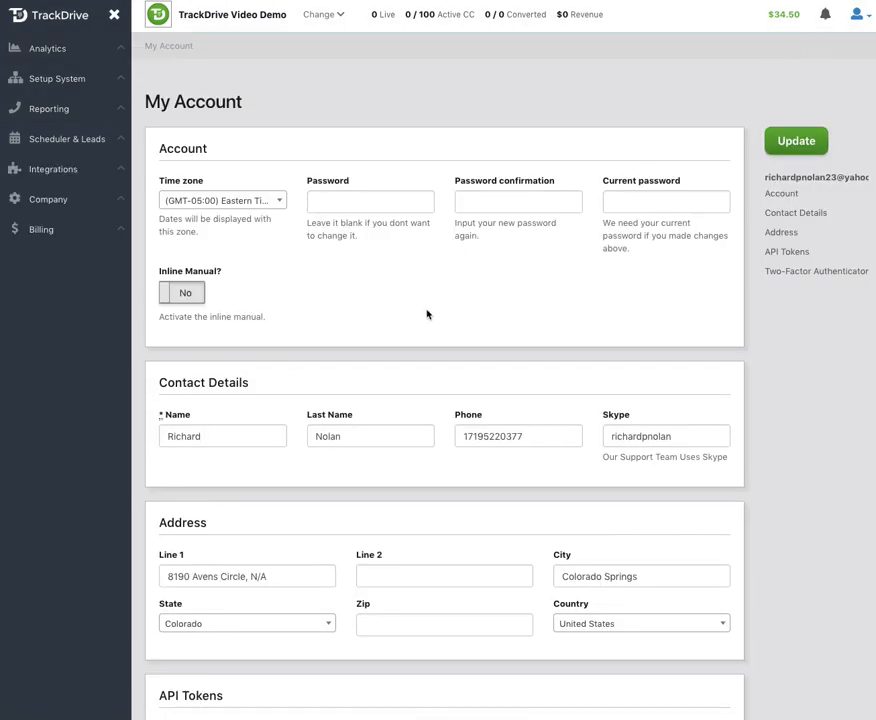
scroll(424, 305, "down", 3)
left_click(227, 504)
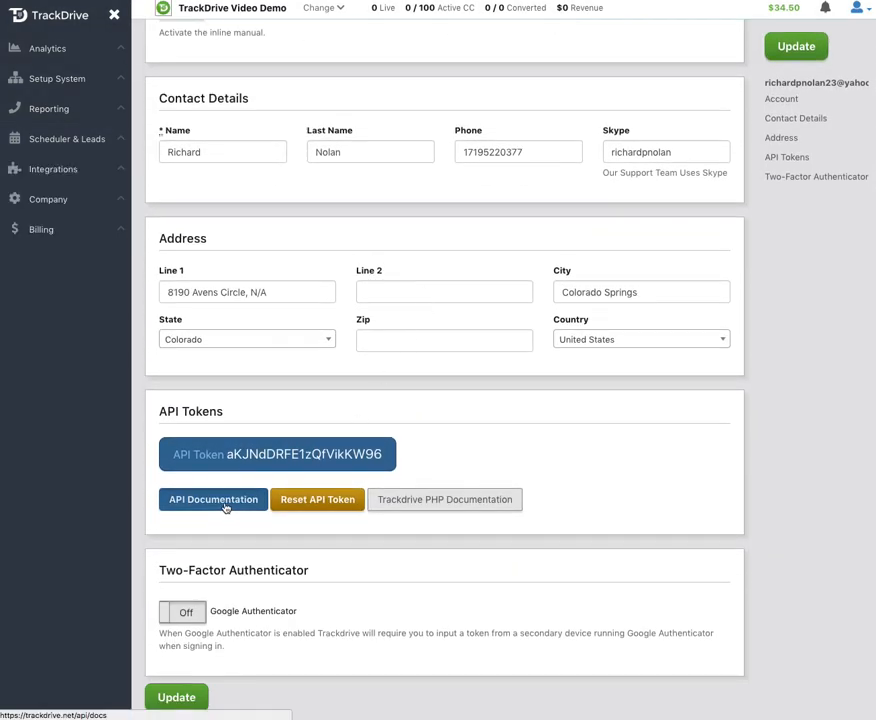
Step: Open the POST /api/v1/leads documentation and examine the schedule_lead_token parameter in the simple HTTP request example
scroll(226, 505, "down", 6)
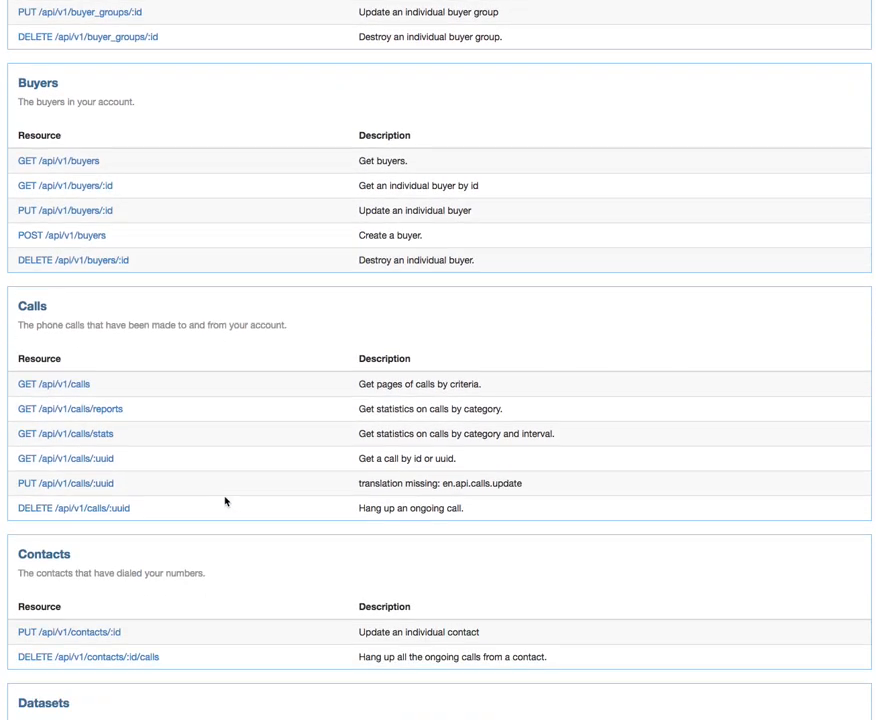
scroll(226, 501, "down", 5)
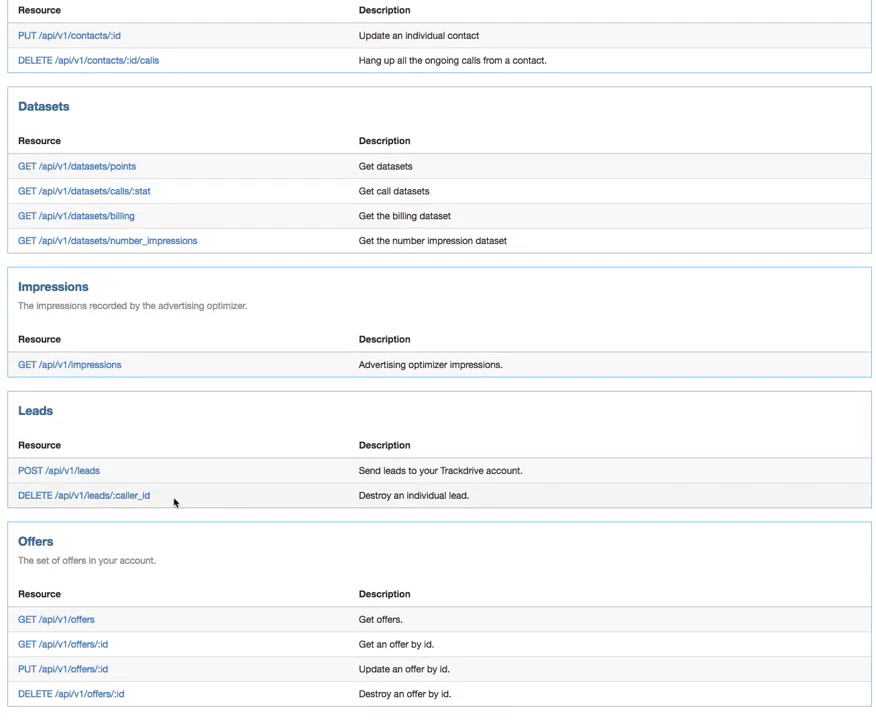
left_click(89, 477)
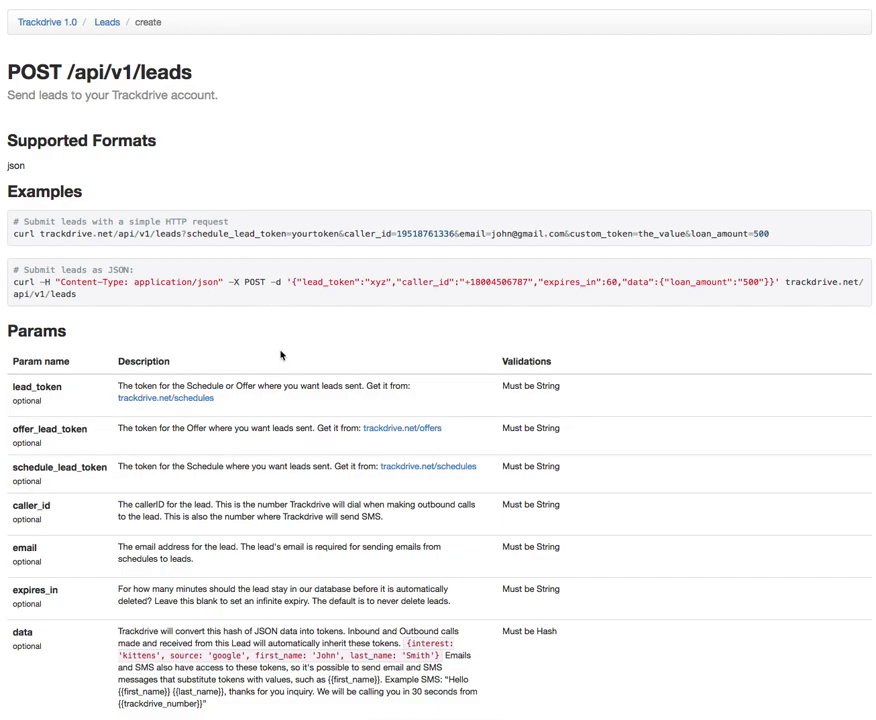
scroll(283, 357, "down", 2)
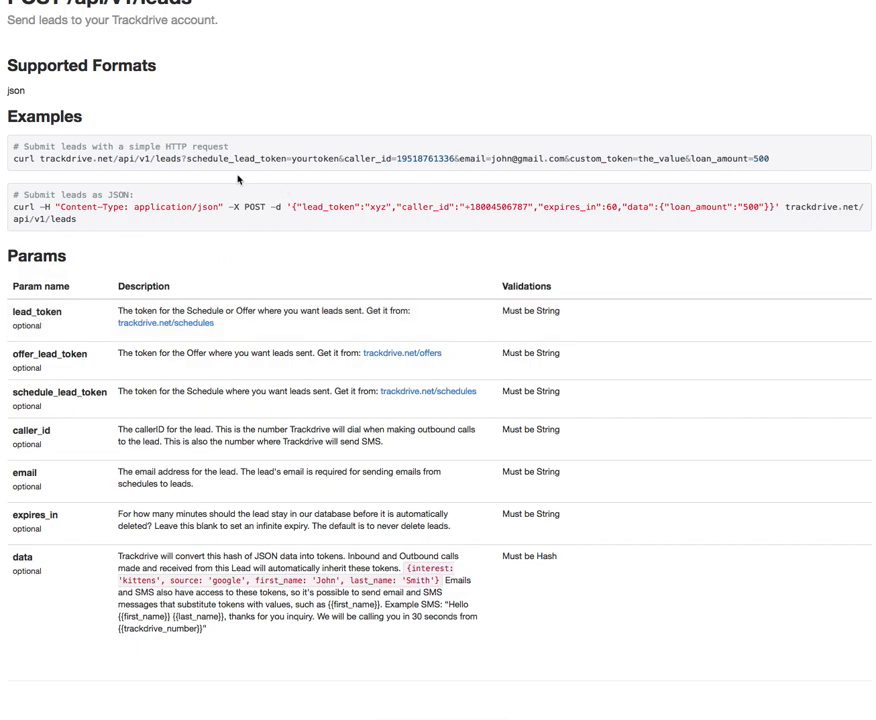
left_click_drag(187, 158, 286, 158)
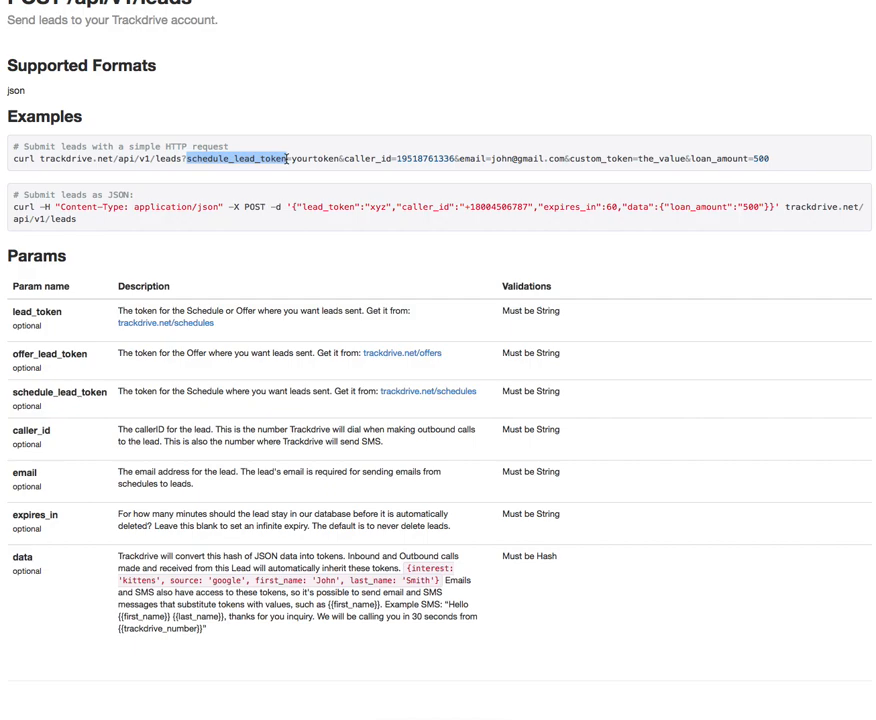
left_click(286, 158)
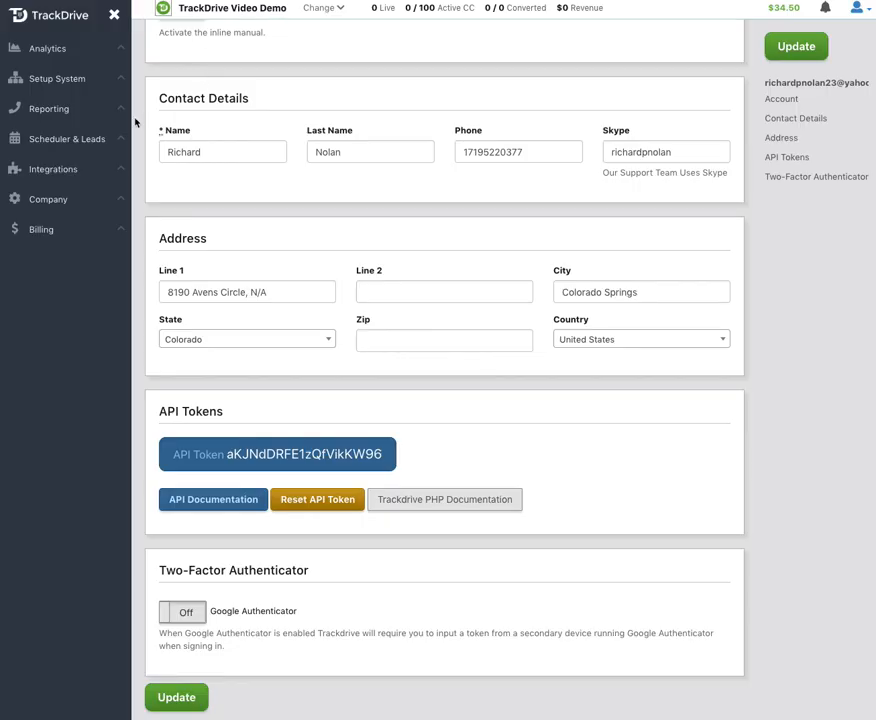
Step: View the API tokens of the Student Loan Consolidation offer and highlight its Lead API Key
left_click(58, 81)
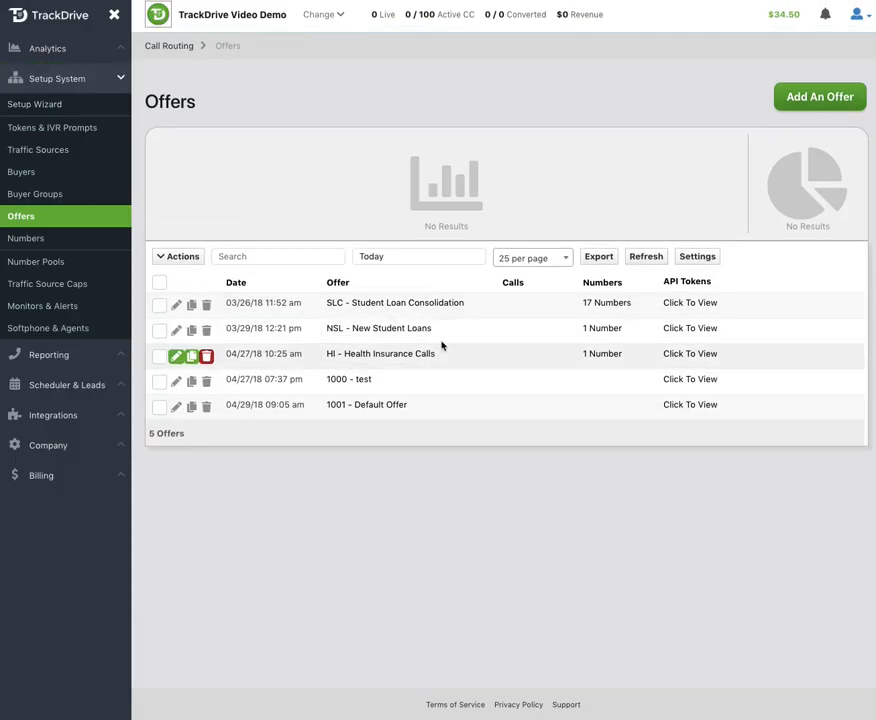
left_click(700, 305)
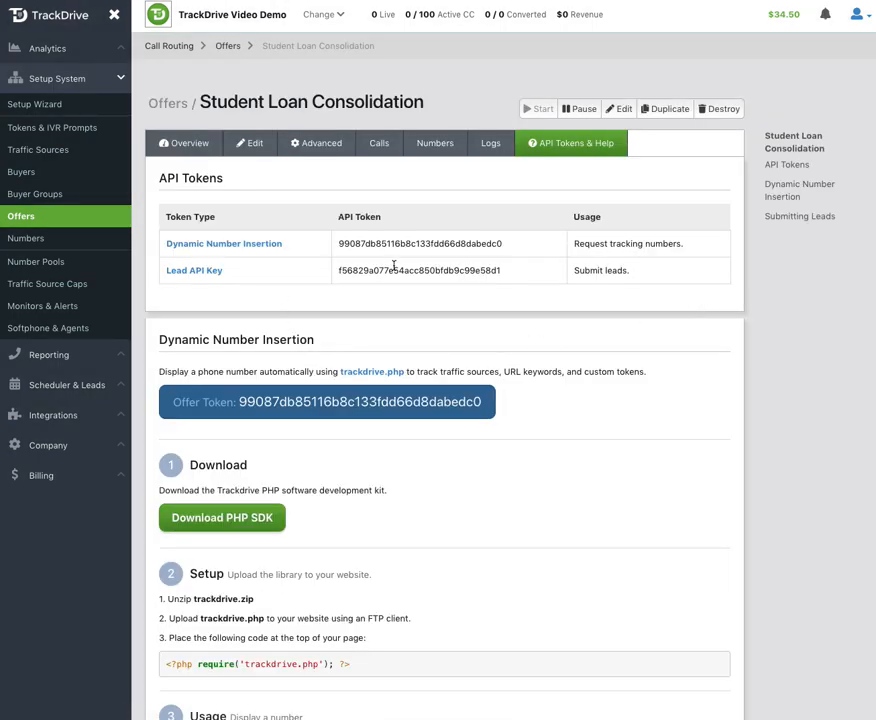
double_click(396, 270)
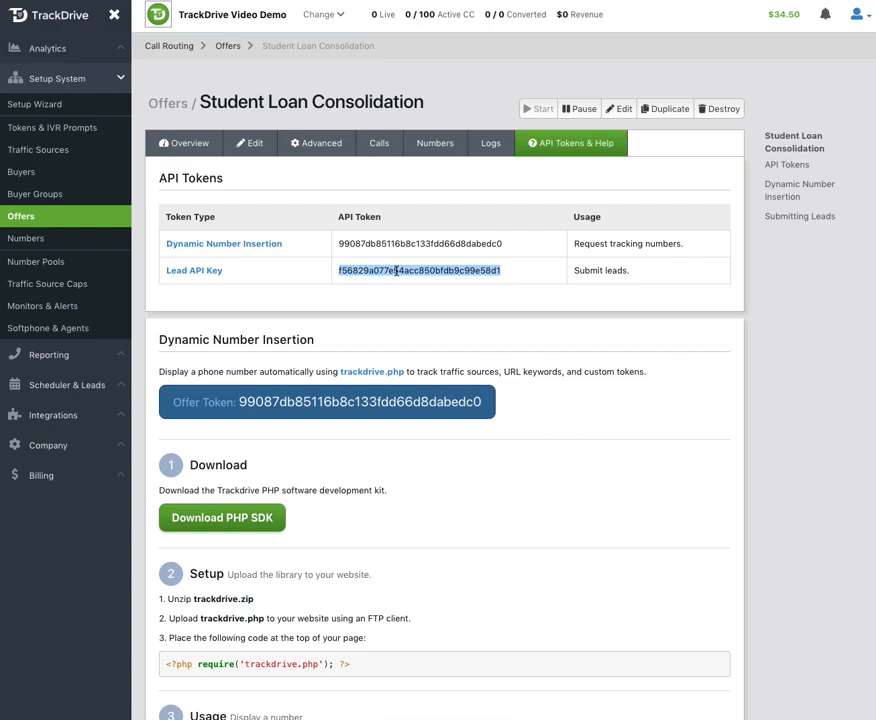
Step: Reveal the API key of the Student Loan Consolidation Schedule from the schedules list
left_click(60, 385)
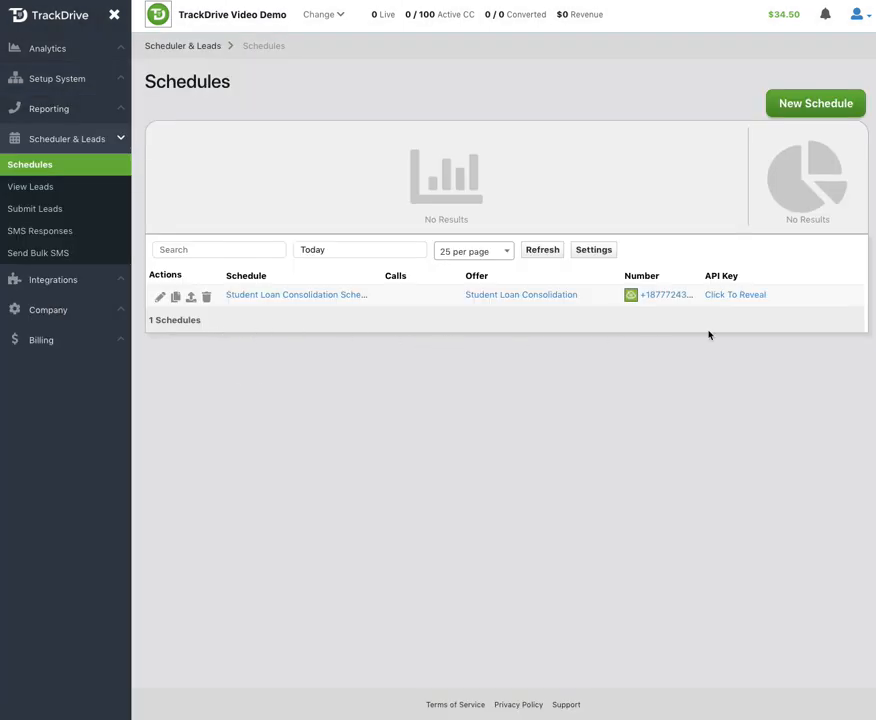
left_click(749, 295)
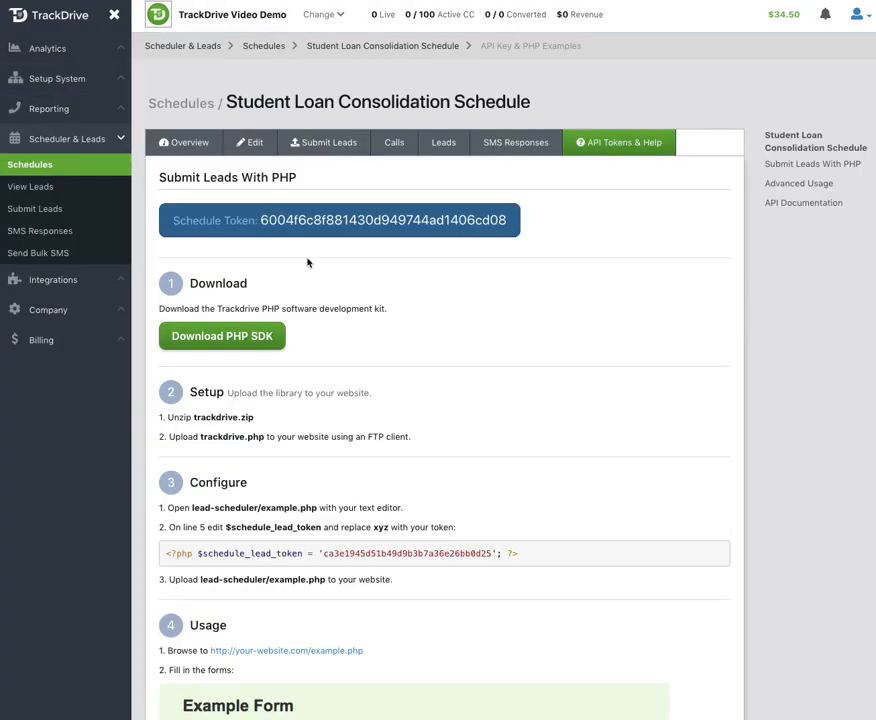